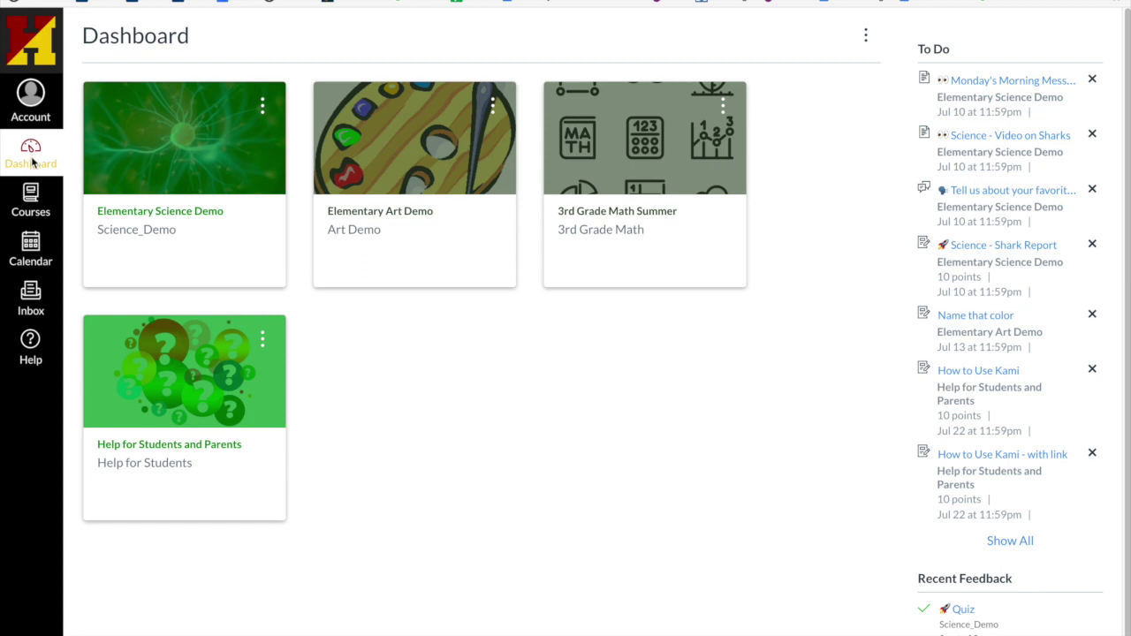
- Open the How to Use Kami assignment in the Help for Students and Parents course and look over its embedded worksheet
{"action": "left_click", "coordinate": [160, 368]}
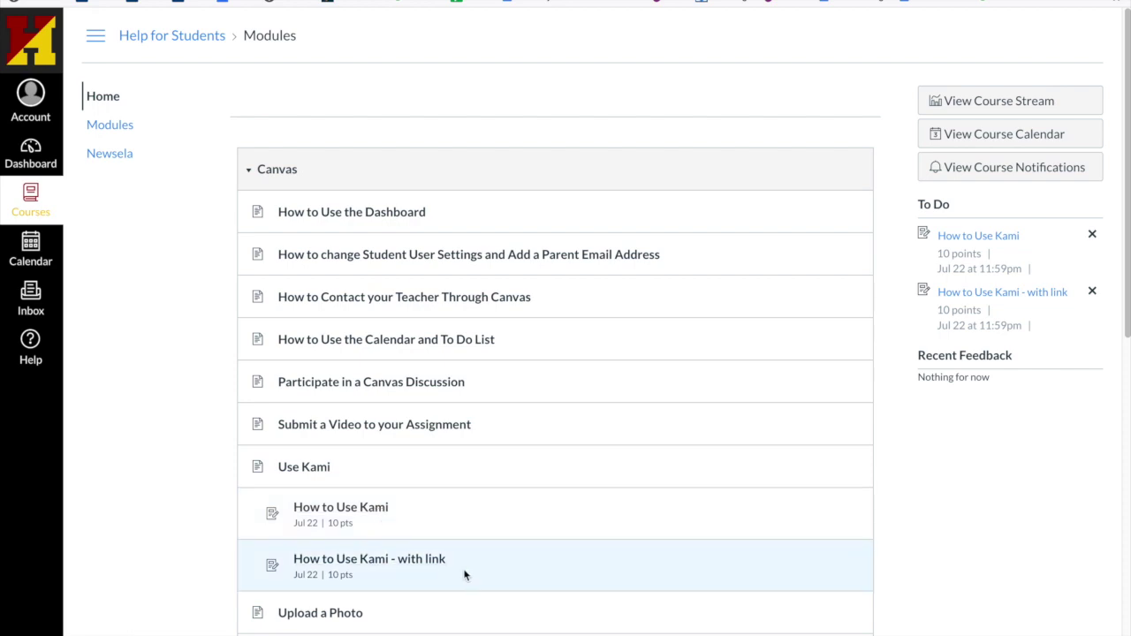
{"action": "left_click", "coordinate": [377, 512]}
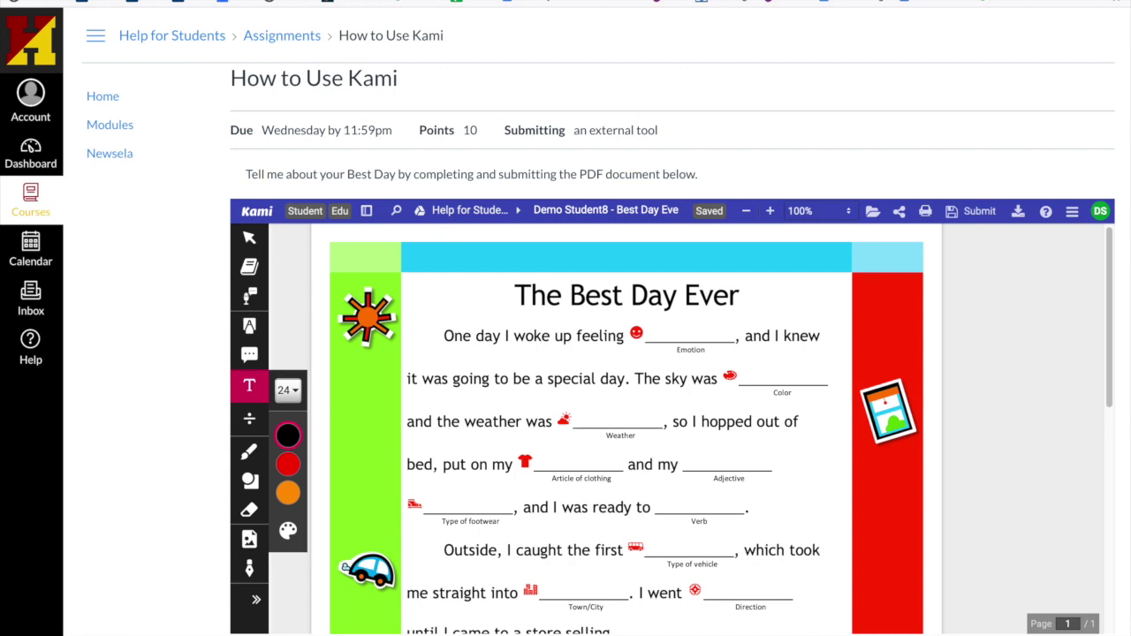
{"action": "scroll", "coordinate": [1008, 384], "scroll_direction": "down", "scroll_amount": 5}
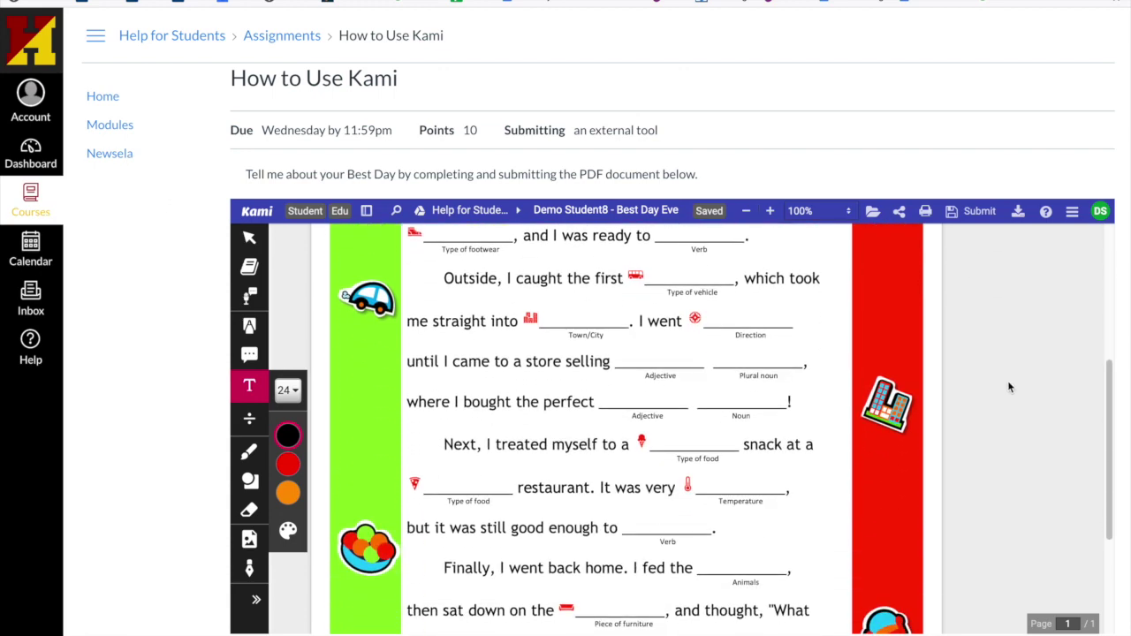
{"action": "scroll", "coordinate": [1009, 385], "scroll_direction": "up", "scroll_amount": 5}
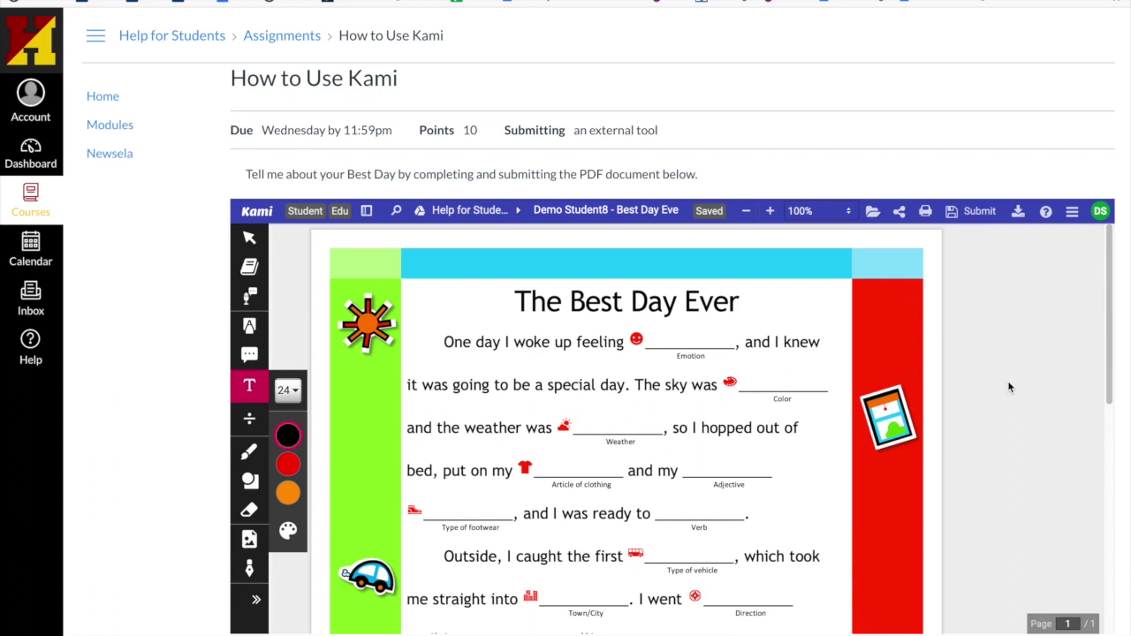
- Load the How to Use Kami - with link assignment in a new window and view the signed-in account details
{"action": "left_click", "coordinate": [256, 44]}
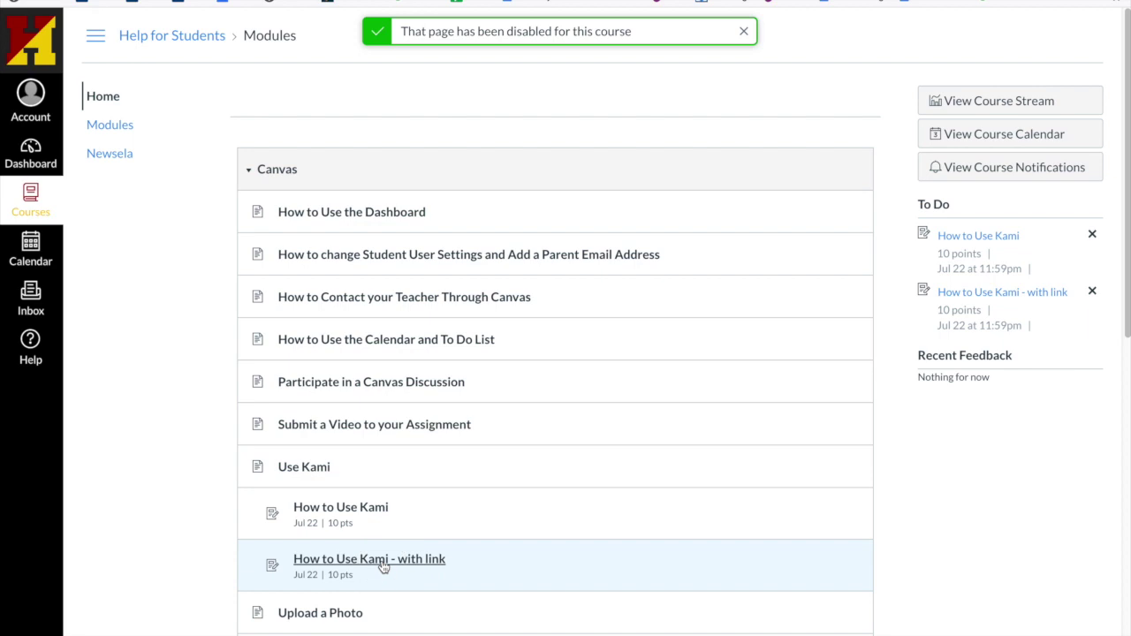
{"action": "left_click", "coordinate": [382, 563]}
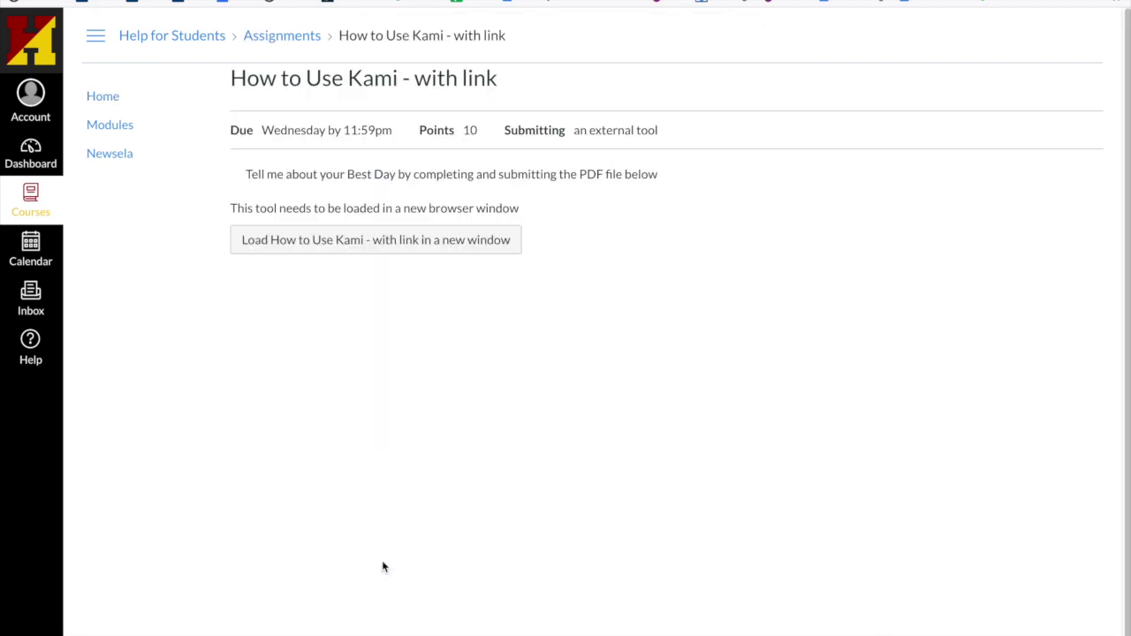
{"action": "left_click", "coordinate": [482, 242]}
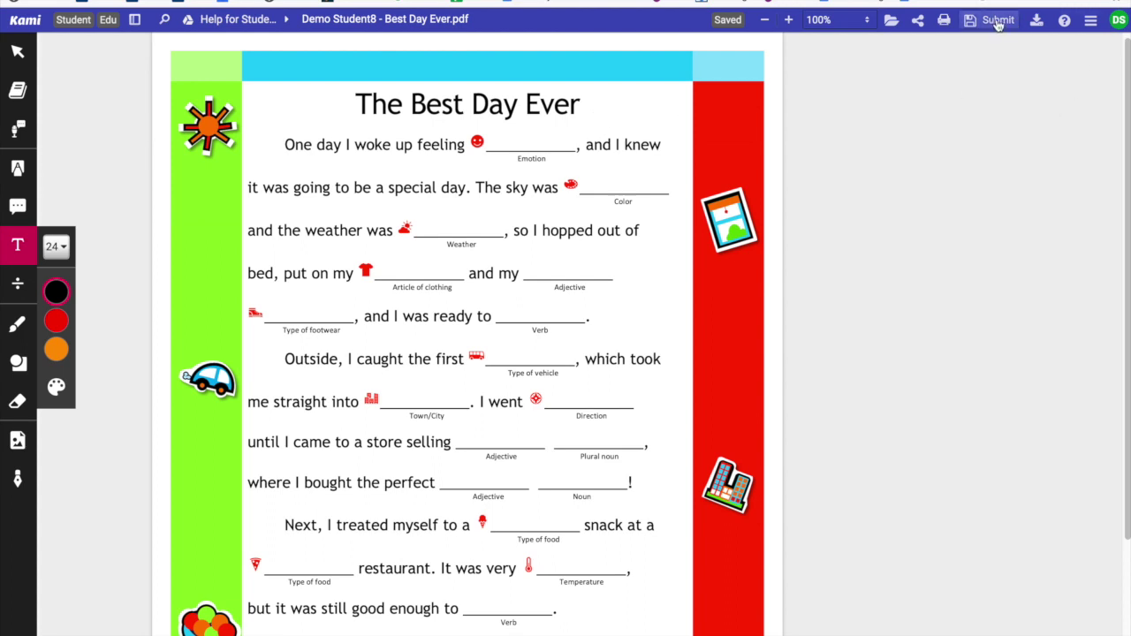
{"action": "left_click", "coordinate": [1119, 22]}
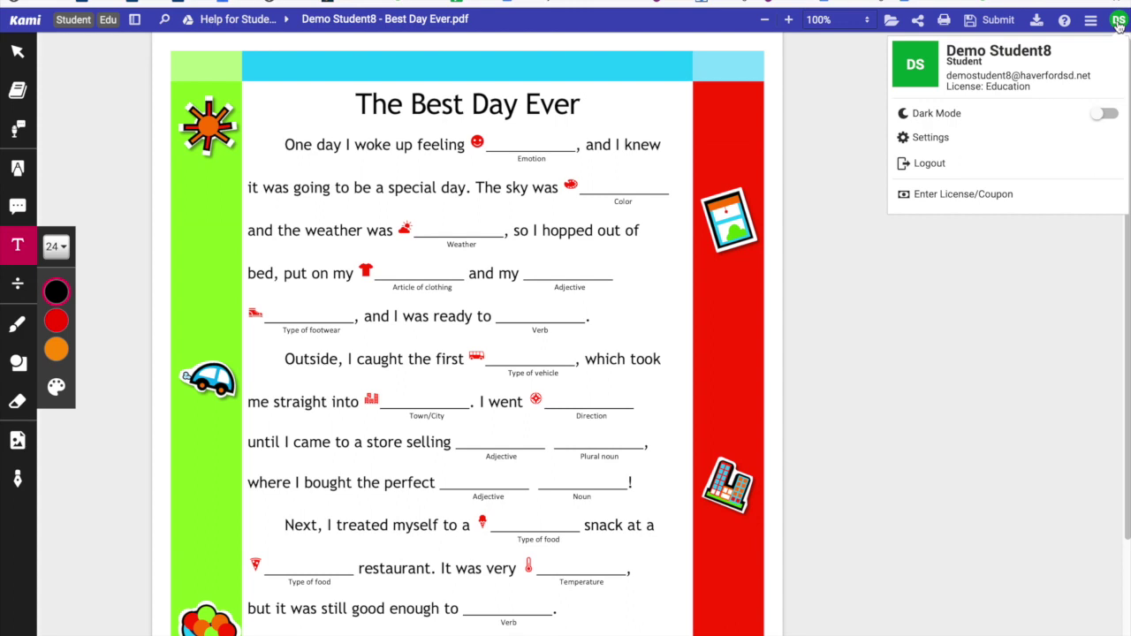
{"action": "left_click", "coordinate": [1119, 24]}
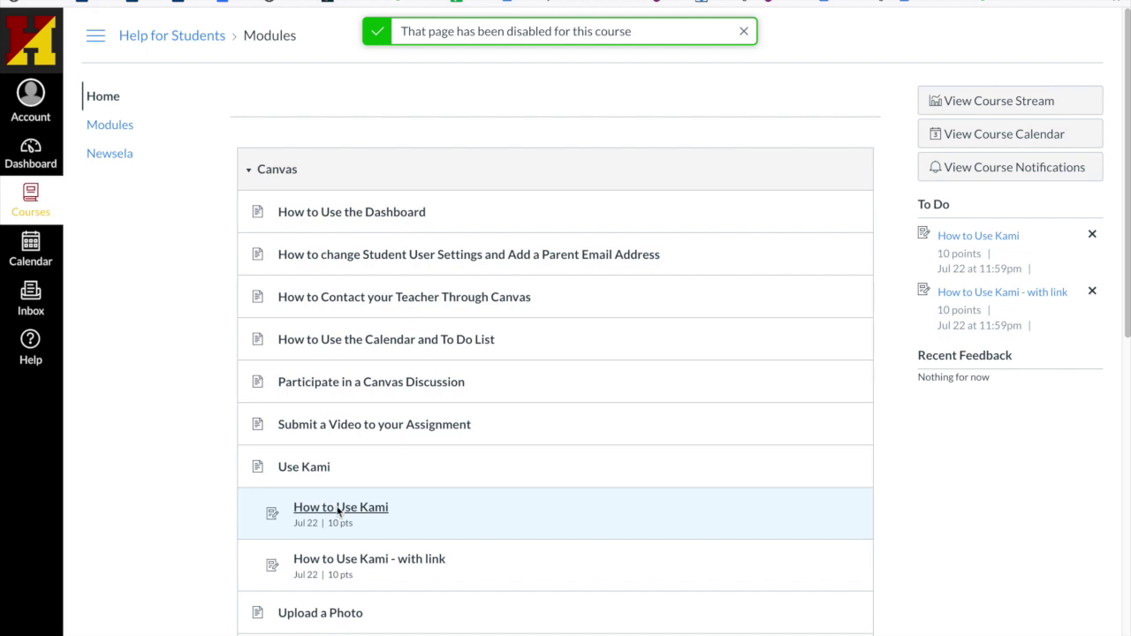
- Reopen the How to Use Kami assignment with the embedded document and read through the whole The Best Day Ever worksheet
{"action": "left_click", "coordinate": [340, 509]}
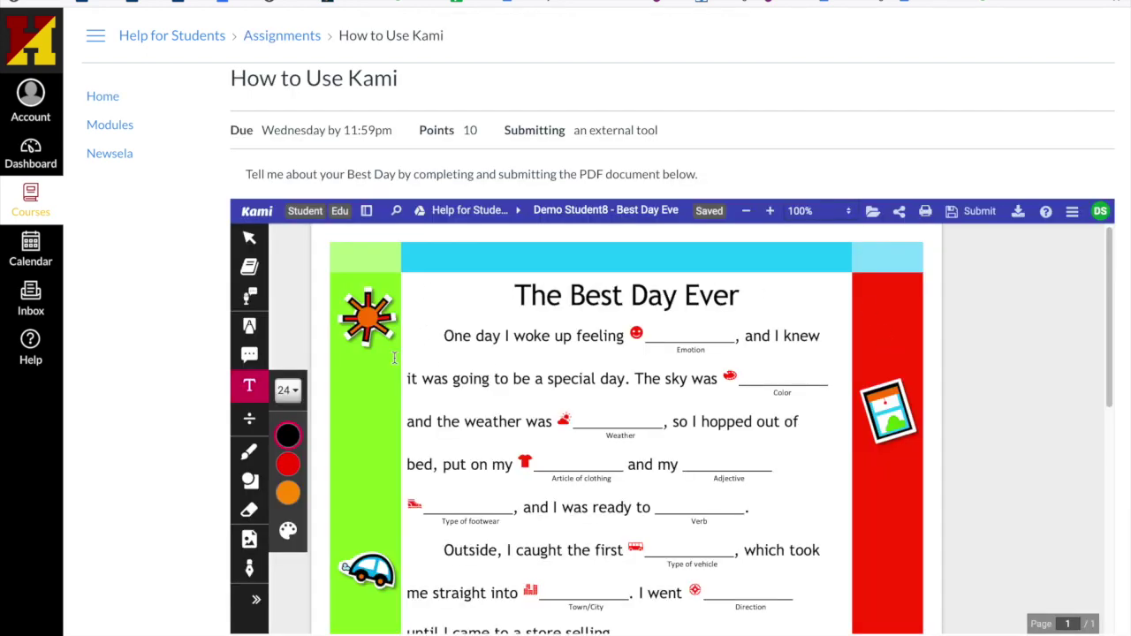
{"action": "scroll", "coordinate": [1028, 429], "scroll_direction": "down", "scroll_amount": 2}
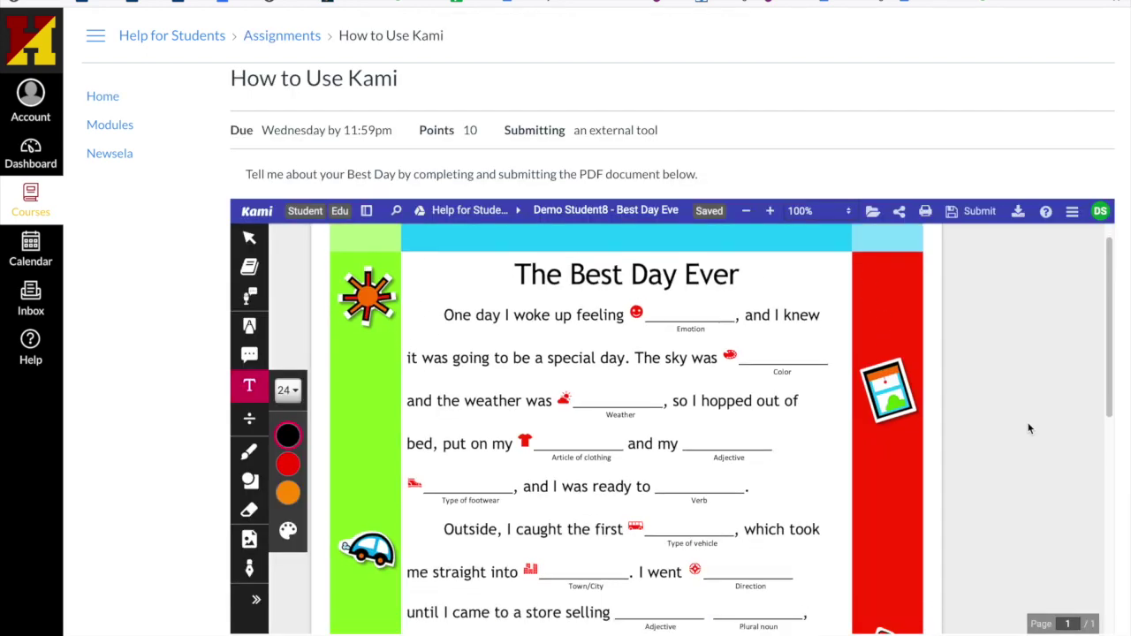
{"action": "scroll", "coordinate": [1027, 430], "scroll_direction": "up", "scroll_amount": 3}
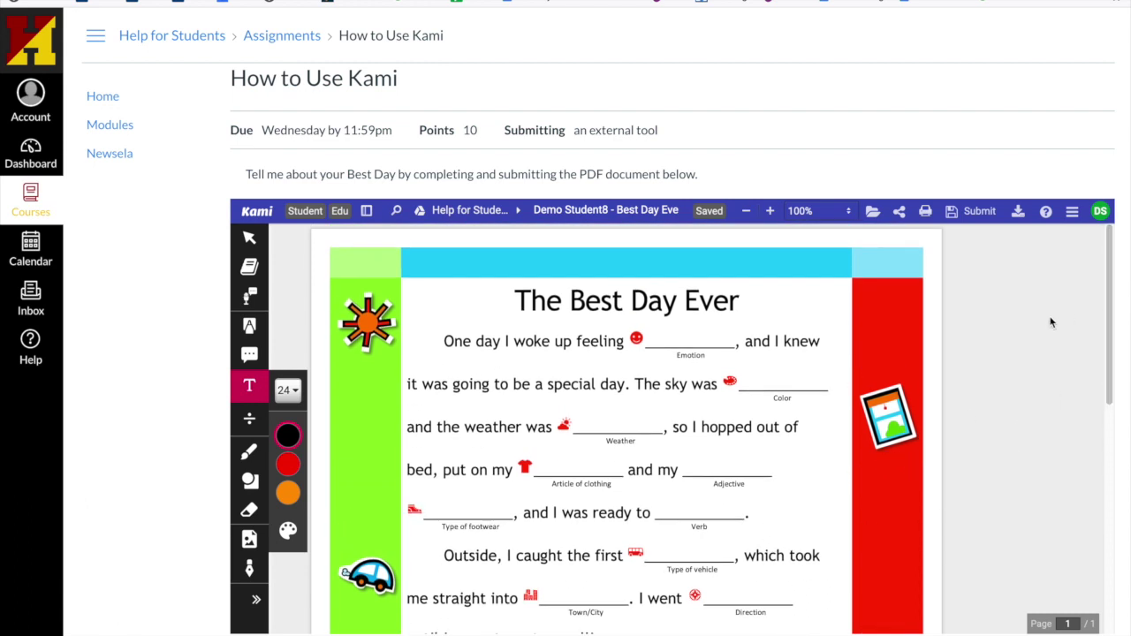
{"action": "scroll", "coordinate": [1052, 319], "scroll_direction": "down", "scroll_amount": 5}
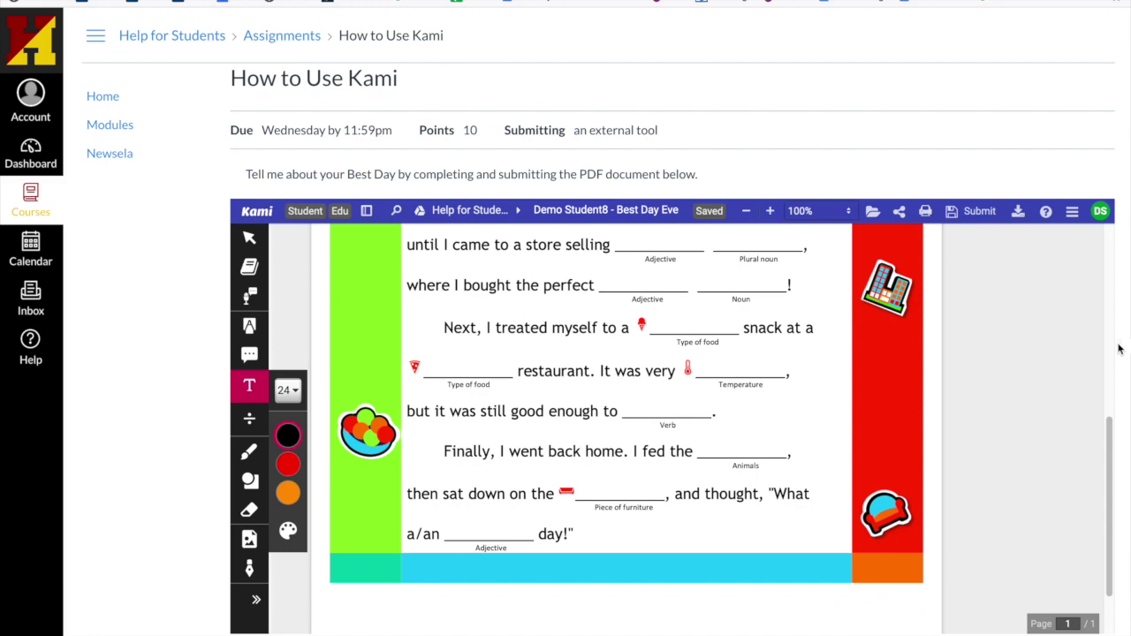
{"action": "scroll", "coordinate": [1020, 334], "scroll_direction": "up", "scroll_amount": 5}
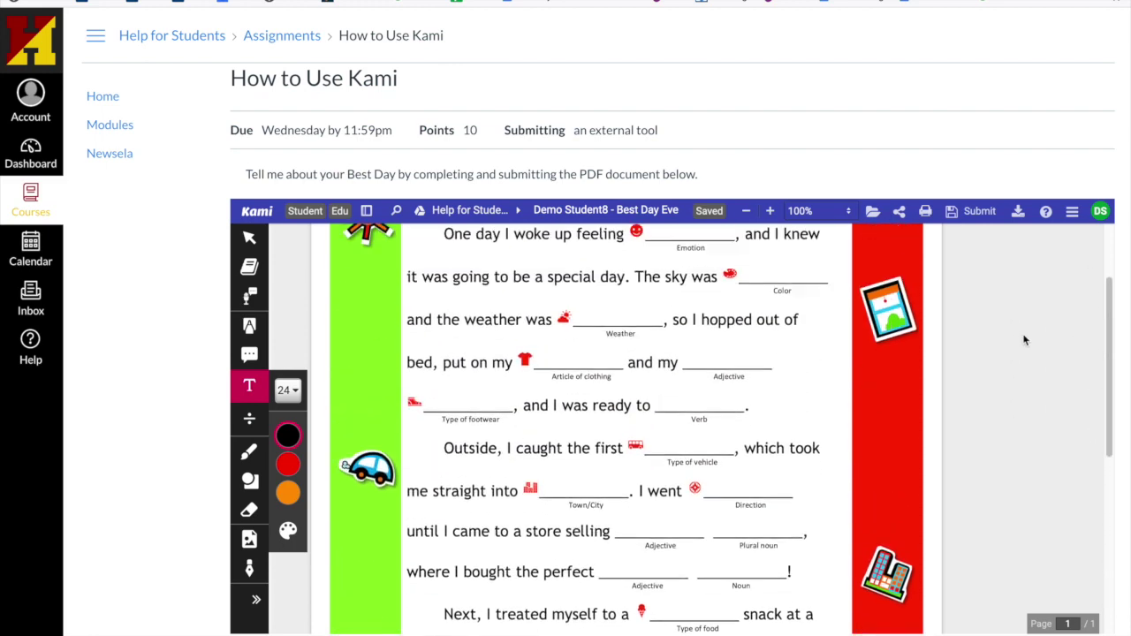
{"action": "scroll", "coordinate": [1022, 336], "scroll_direction": "down", "scroll_amount": 2}
{"action": "scroll", "coordinate": [1025, 340], "scroll_direction": "down", "scroll_amount": 3}
{"action": "scroll", "coordinate": [1025, 340], "scroll_direction": "up", "scroll_amount": 4}
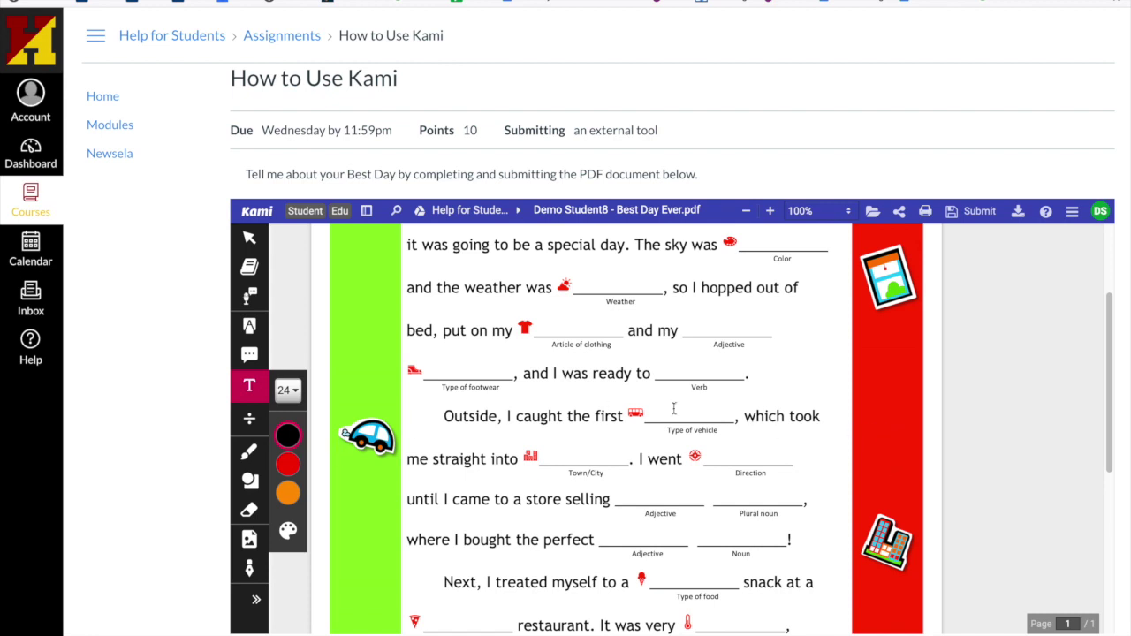
{"action": "scroll", "coordinate": [1005, 414], "scroll_direction": "up", "scroll_amount": 4}
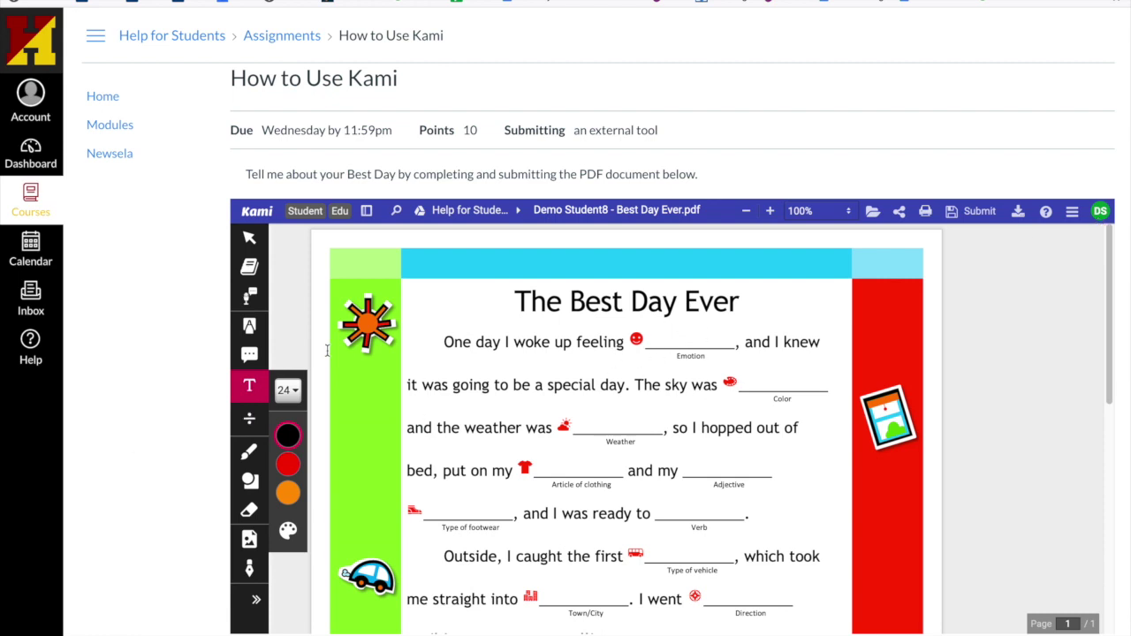
- Place a text box on the Emotion blank, shift it slightly upward, and insert a grinning face emoji in it
{"action": "left_click", "coordinate": [251, 391]}
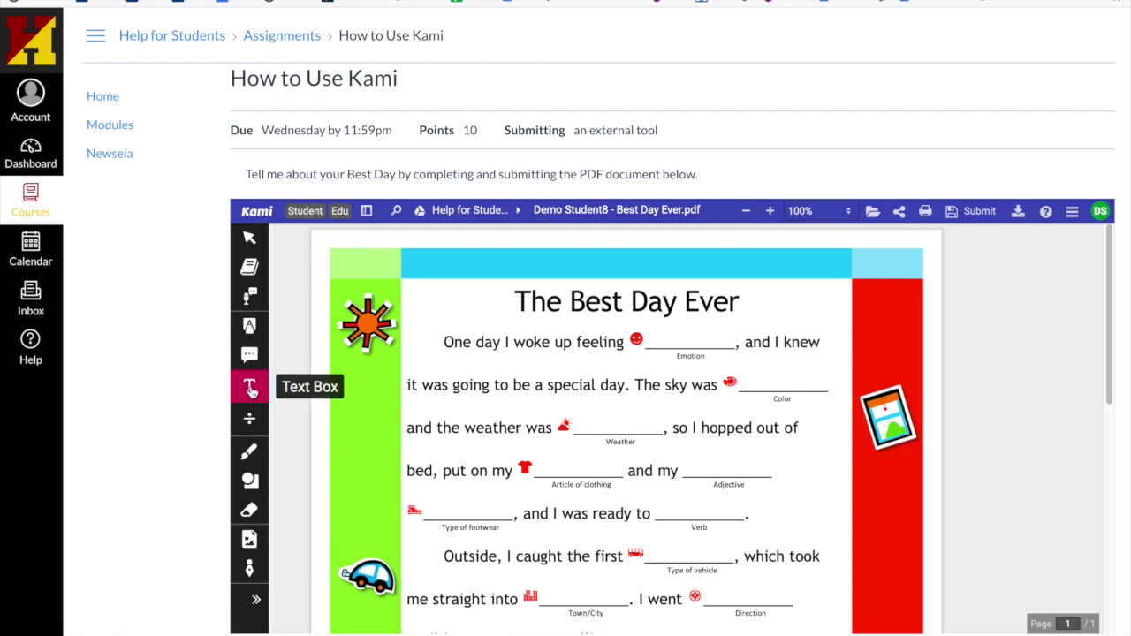
{"action": "left_click", "coordinate": [652, 341]}
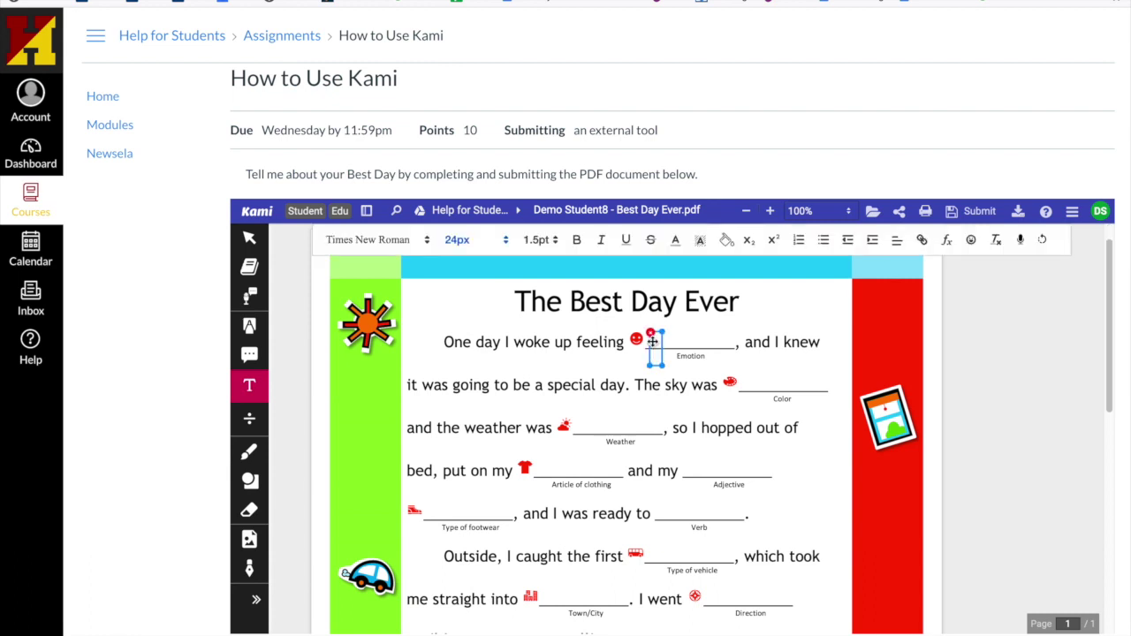
{"action": "left_click_drag", "start_coordinate": [652, 342], "coordinate": [661, 329]}
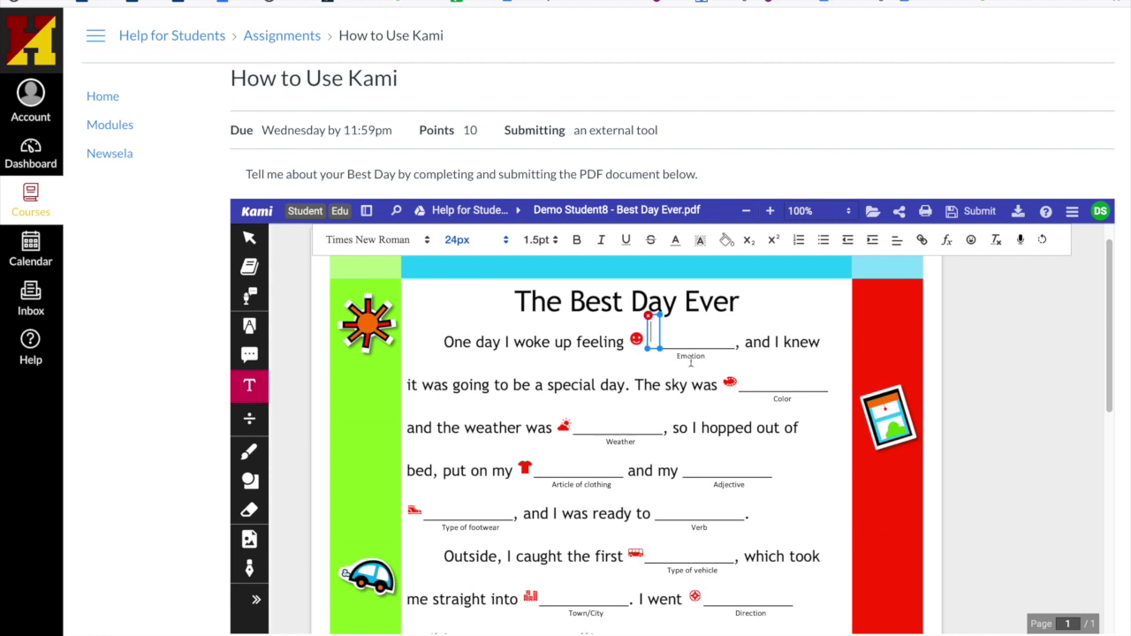
{"action": "left_click", "coordinate": [972, 244]}
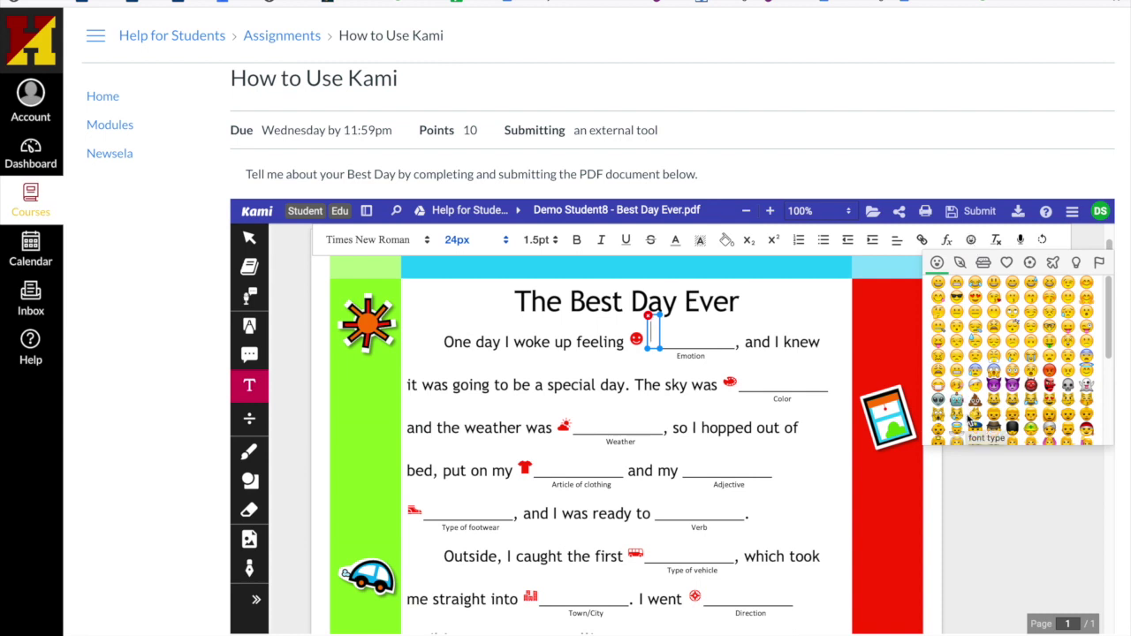
{"action": "left_click", "coordinate": [938, 282]}
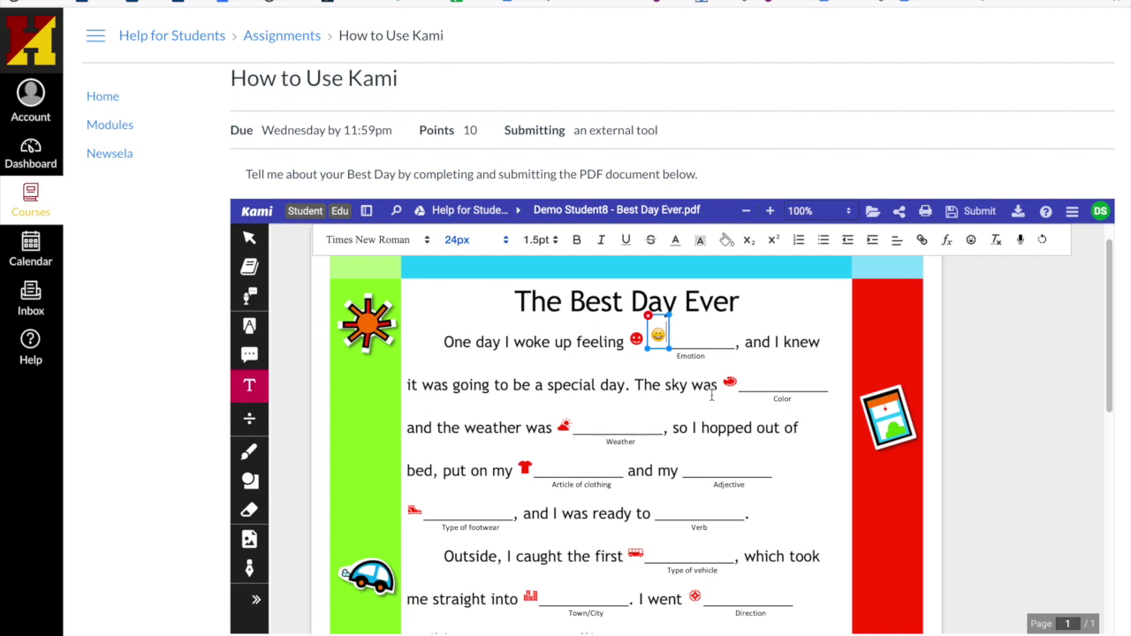
{"action": "left_click", "coordinate": [763, 381]}
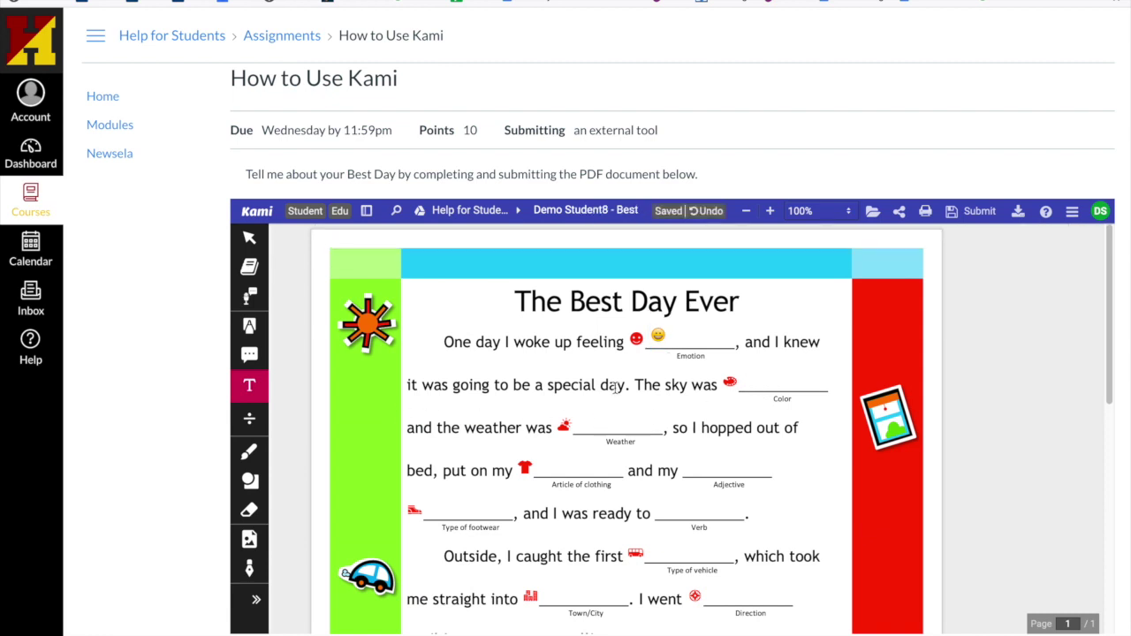
- Choose blue in the Text Box tool's color palette and save the palette
{"action": "left_click", "coordinate": [251, 386]}
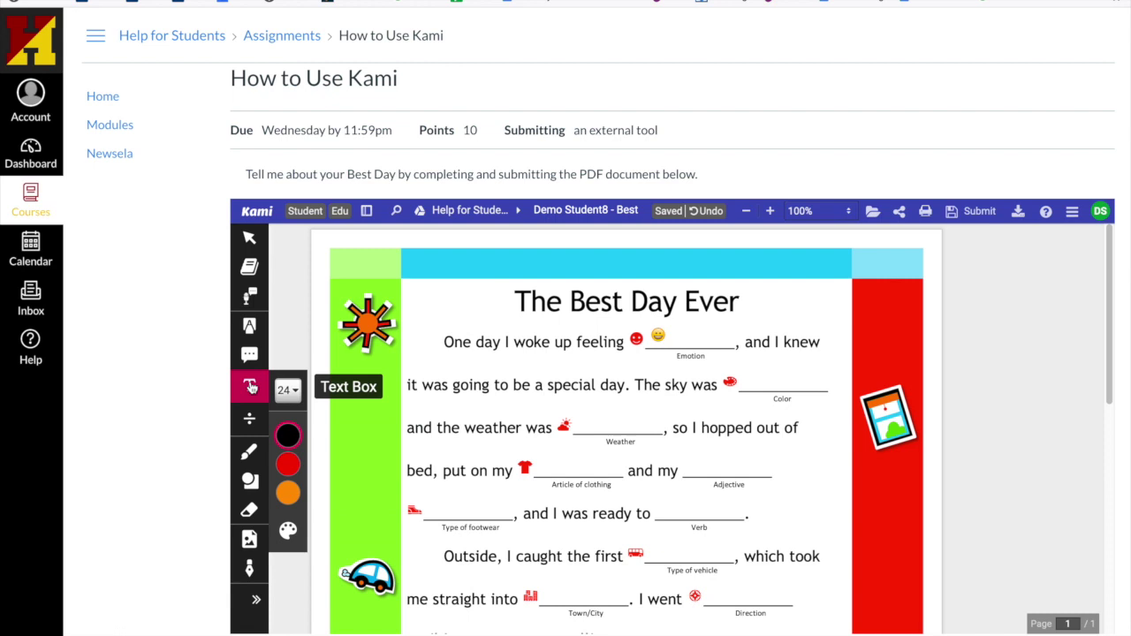
{"action": "left_click", "coordinate": [288, 531]}
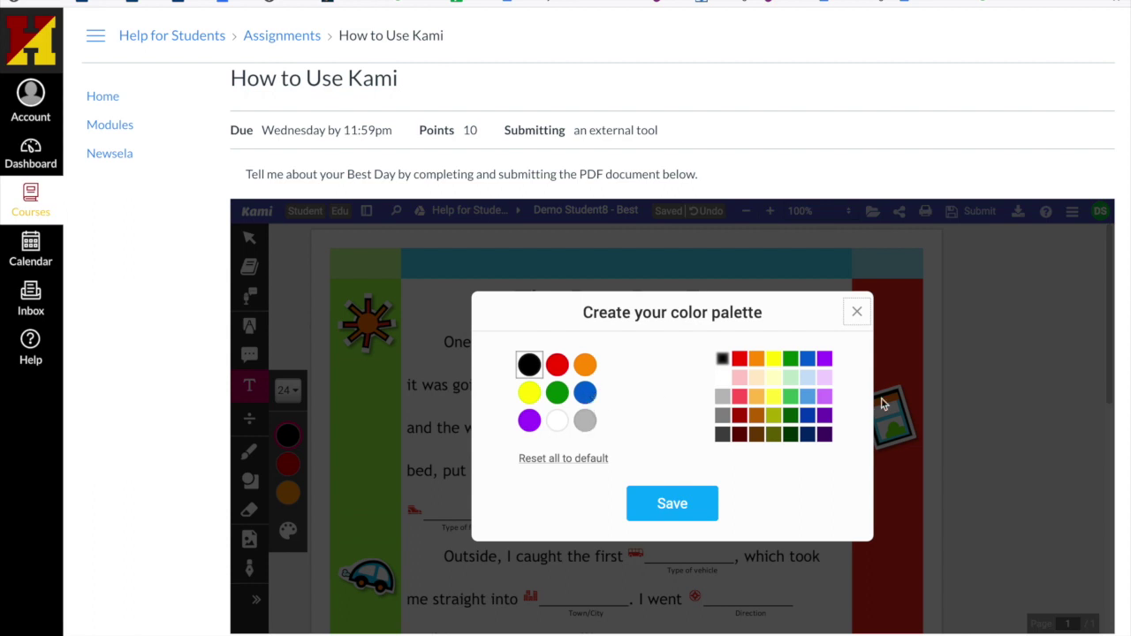
{"action": "left_click", "coordinate": [585, 396]}
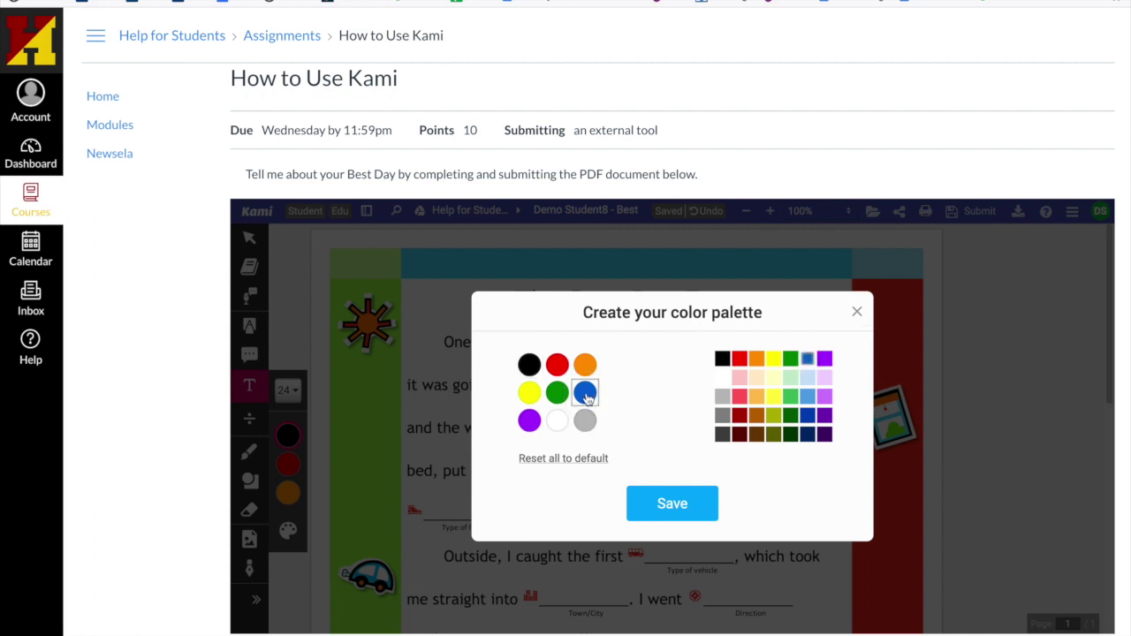
{"action": "left_click", "coordinate": [675, 510]}
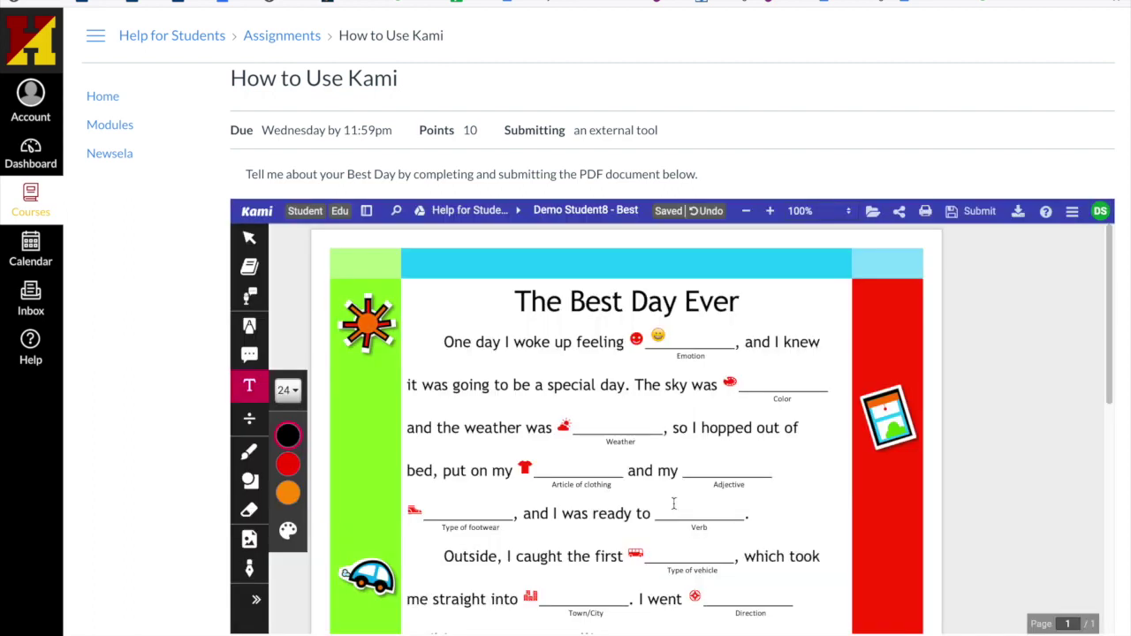
- Fill the Color blank with the text "blue" and nudge the text up slightly so it sits on the line
{"action": "left_click", "coordinate": [758, 378]}
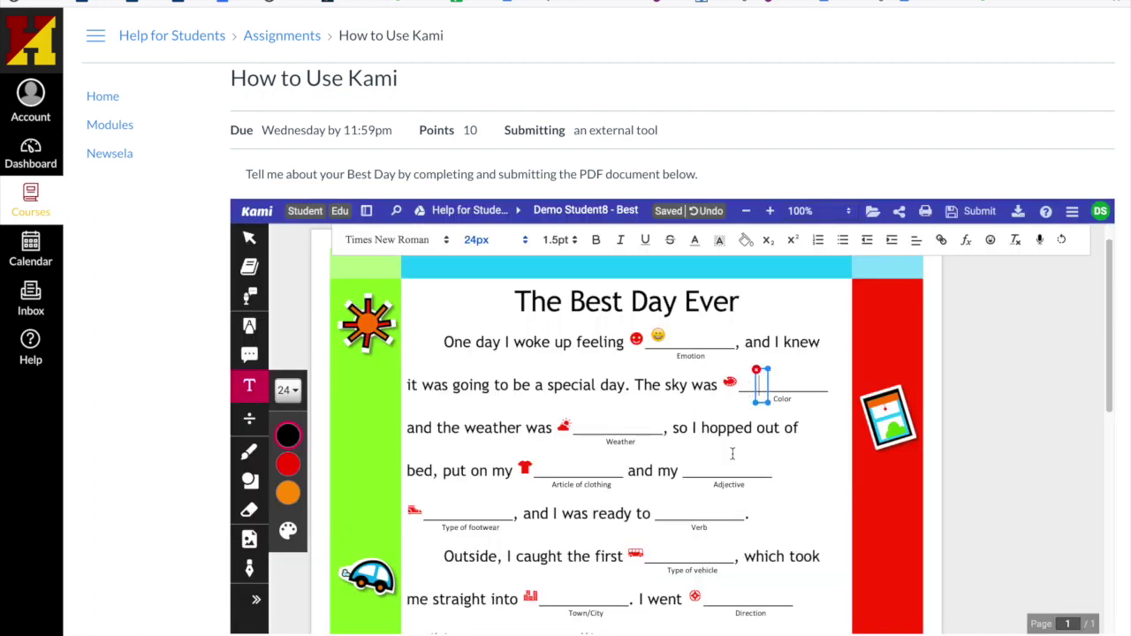
{"action": "type", "text": "blue"}
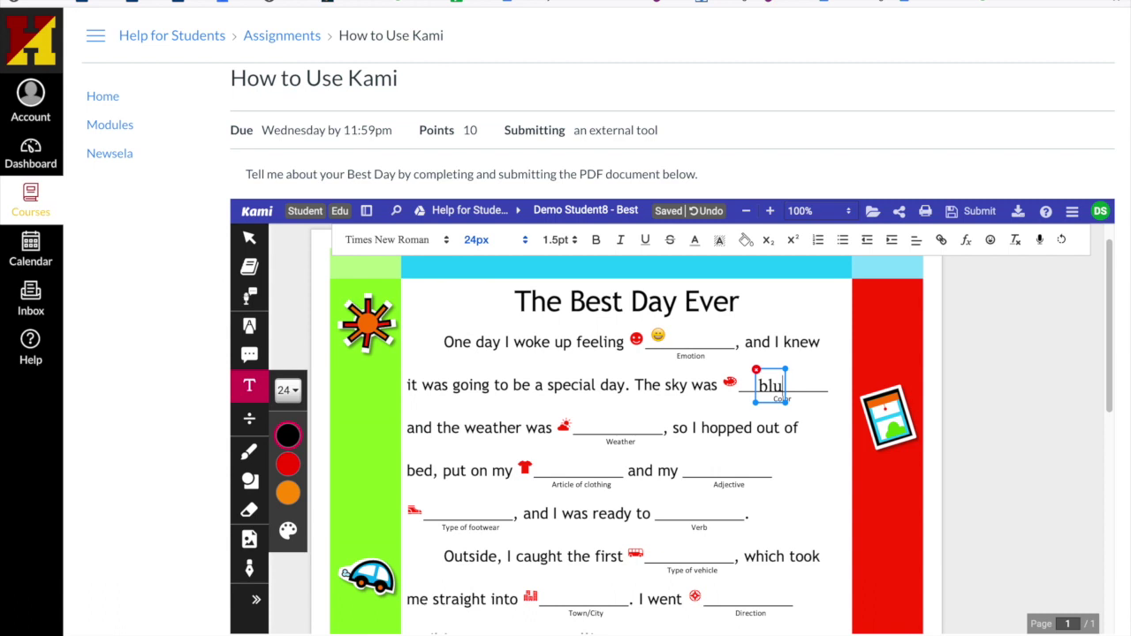
{"action": "left_click", "coordinate": [738, 407]}
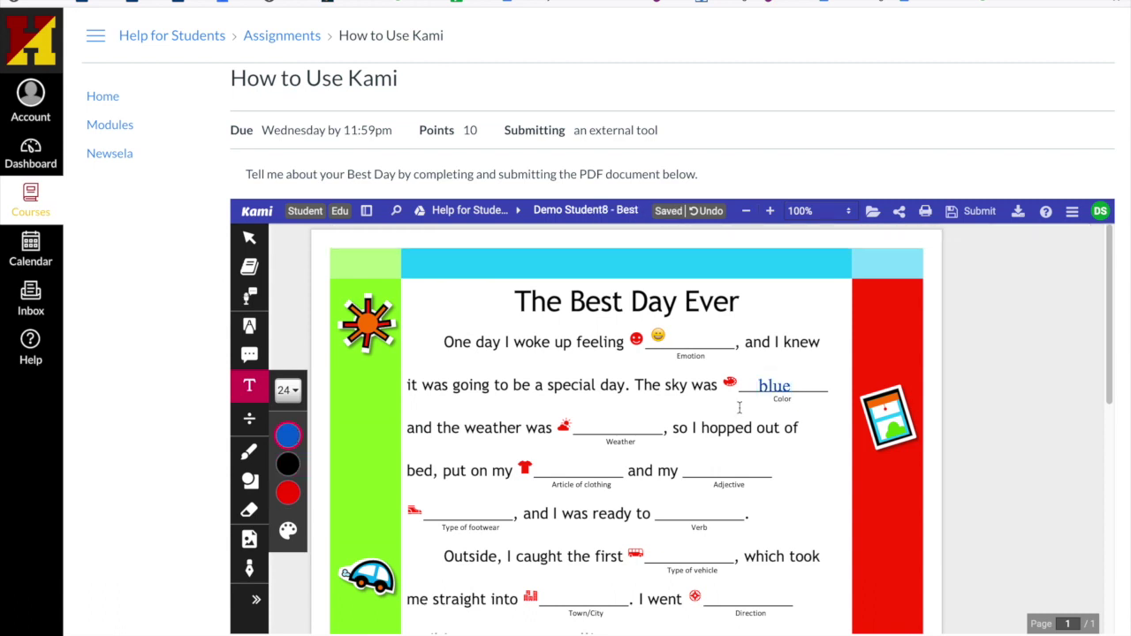
{"action": "left_click", "coordinate": [763, 393]}
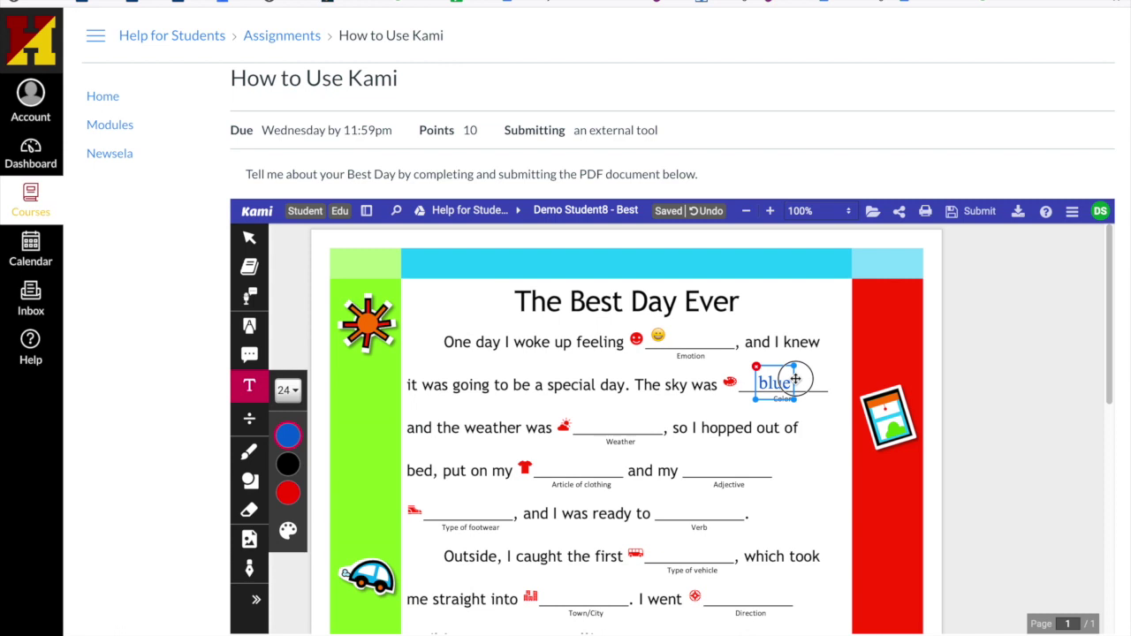
{"action": "left_click", "coordinate": [499, 538]}
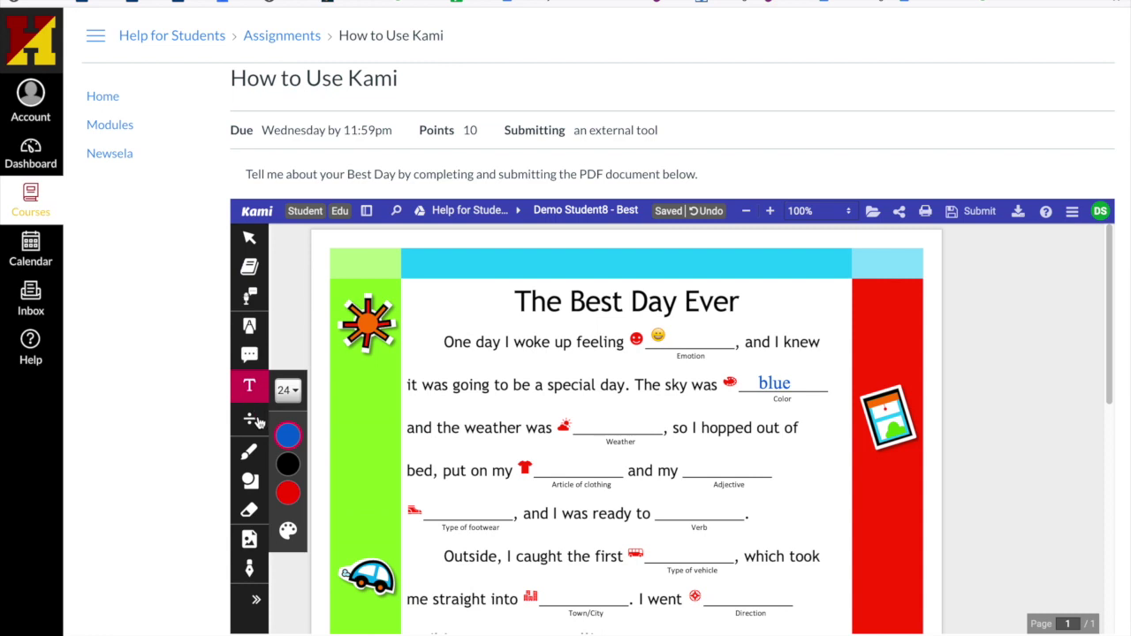
- Highlight the word Weather under the weather blank in yellow with the Text Highlighter
{"action": "left_click", "coordinate": [249, 327]}
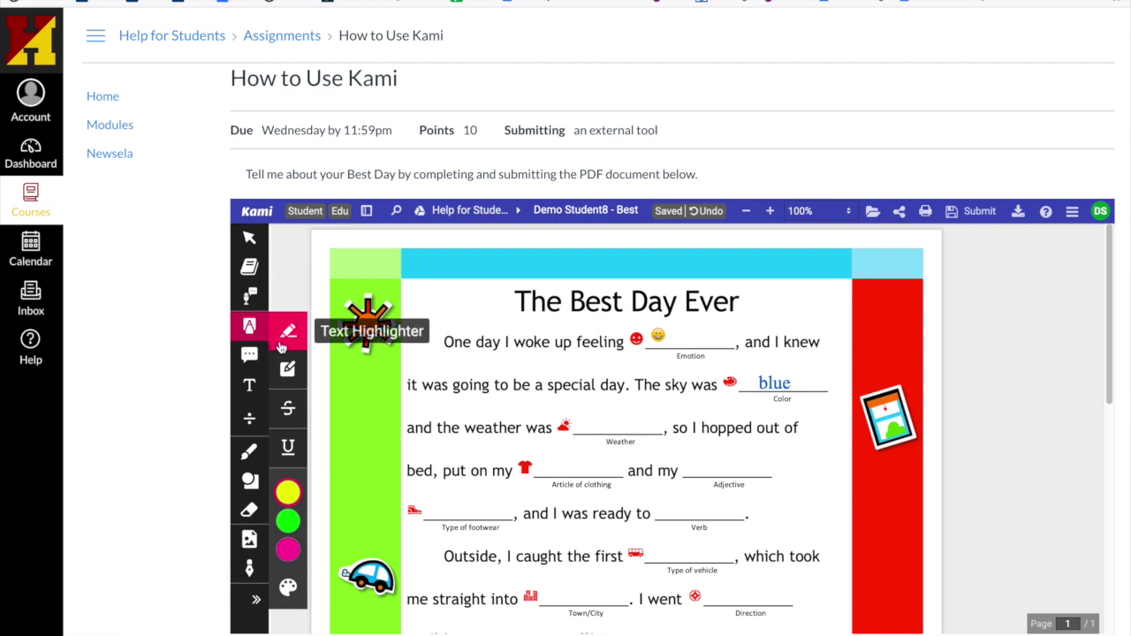
{"action": "left_click", "coordinate": [287, 492]}
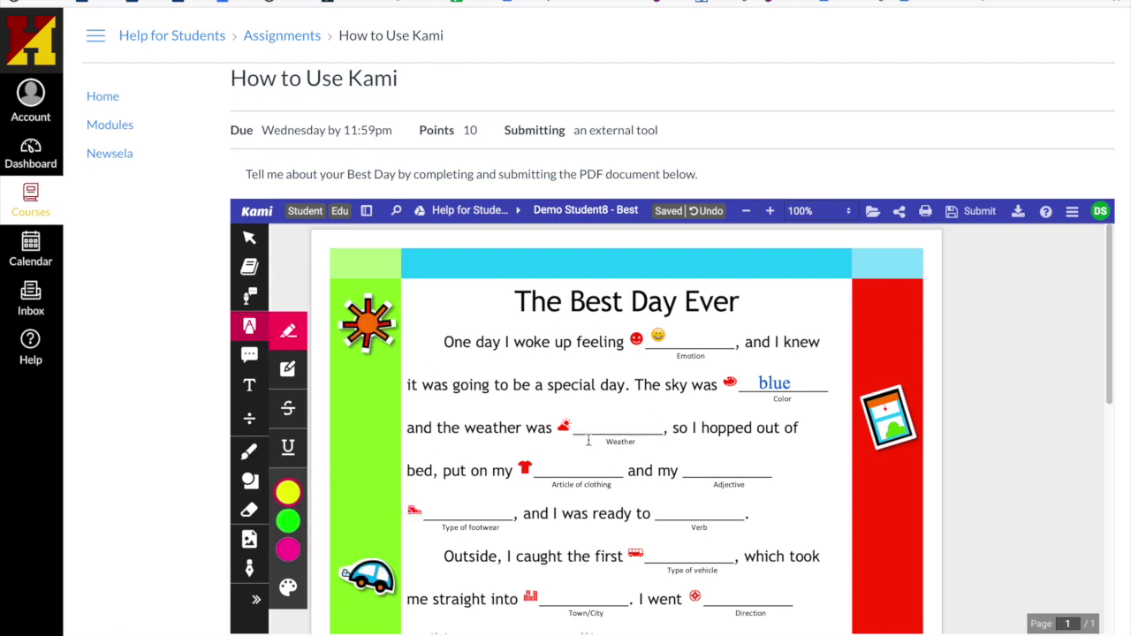
{"action": "left_click_drag", "start_coordinate": [603, 440], "coordinate": [636, 440]}
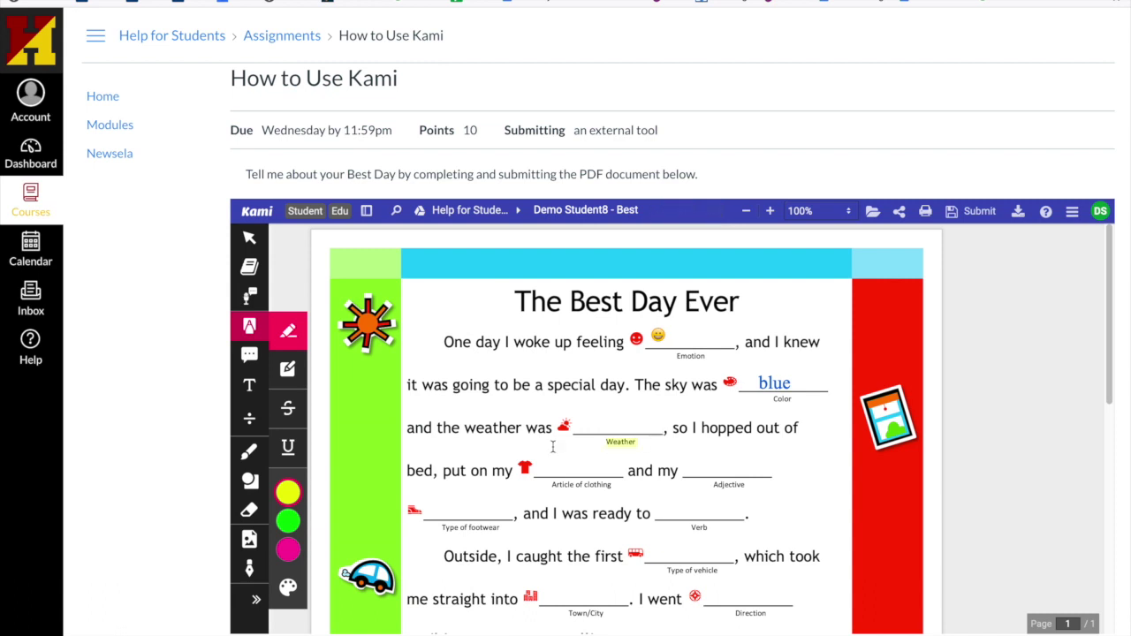
- Switch the highlighter color to green and highlight the word Weather again
{"action": "mouse_move", "coordinate": [288, 492]}
{"action": "left_click", "coordinate": [288, 520]}
{"action": "left_click_drag", "start_coordinate": [596, 442], "coordinate": [664, 442]}
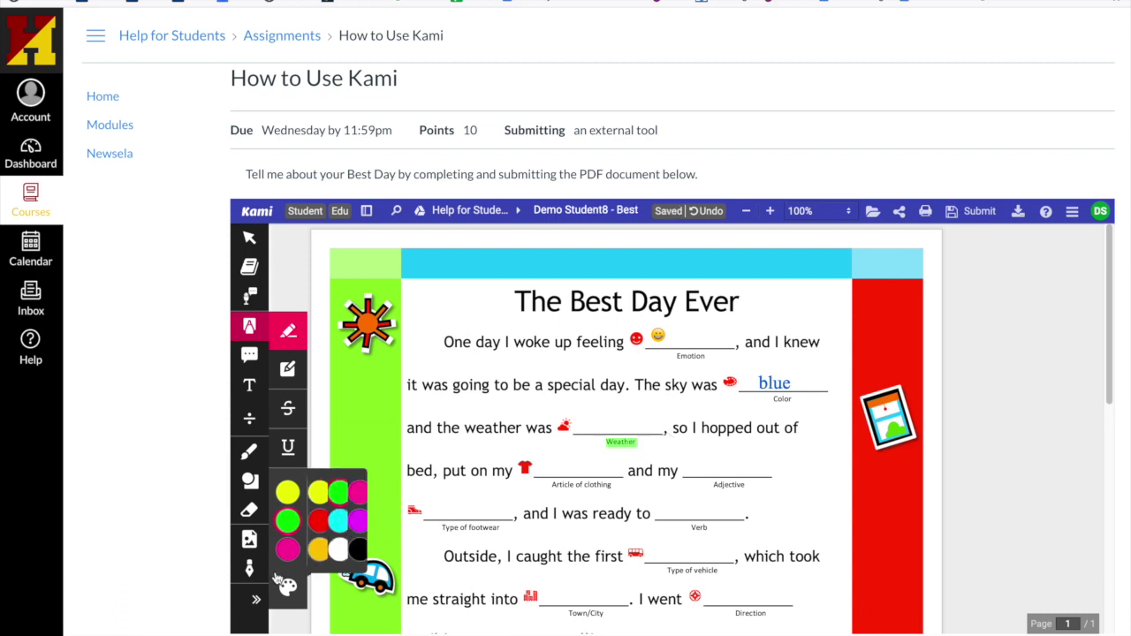
- Switch the highlighter color to pink and highlight the words "Article of clothing" under their blank
{"action": "left_click", "coordinate": [288, 550]}
{"action": "left_click_drag", "start_coordinate": [550, 484], "coordinate": [614, 485]}
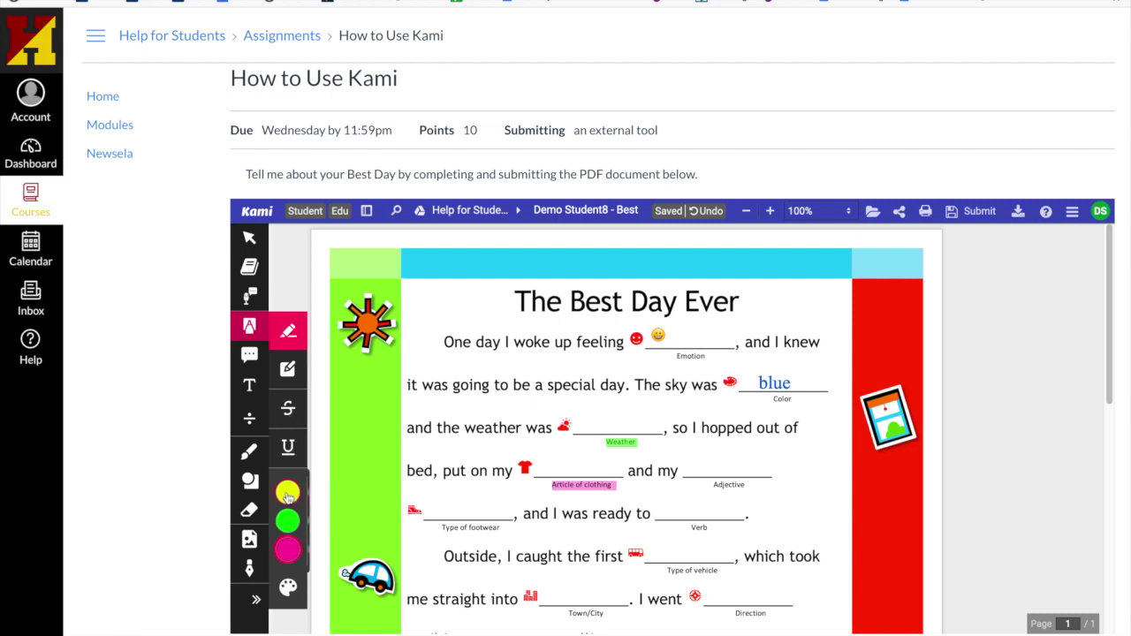
- Add a text comment at the end of the worksheet title reading "I love this assignment!"
{"action": "left_click", "coordinate": [251, 355]}
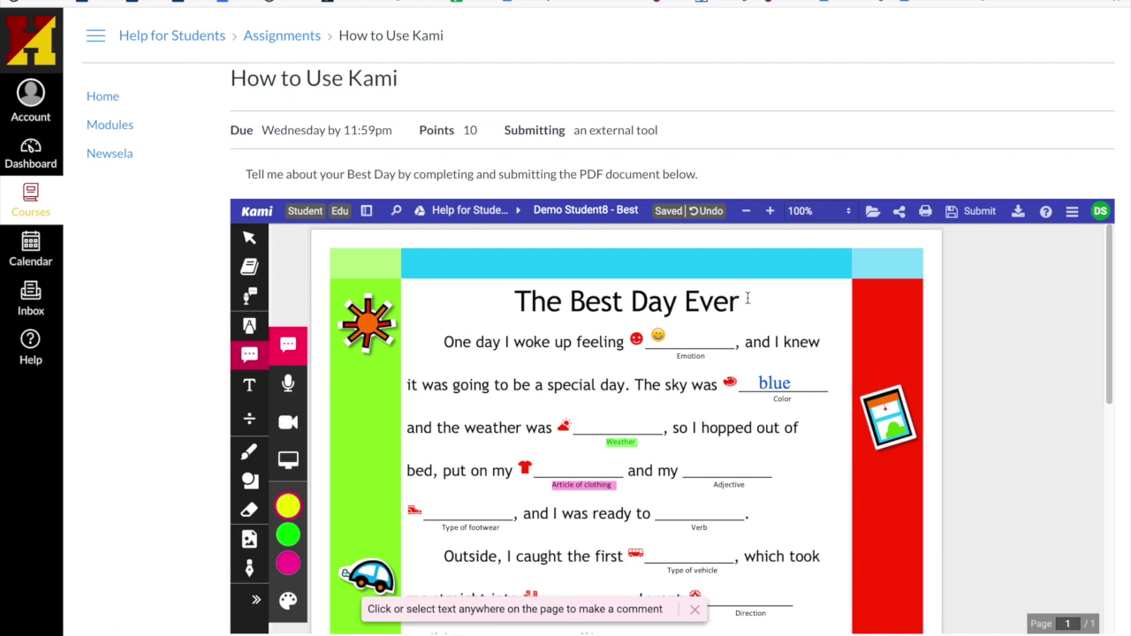
{"action": "left_click", "coordinate": [772, 326]}
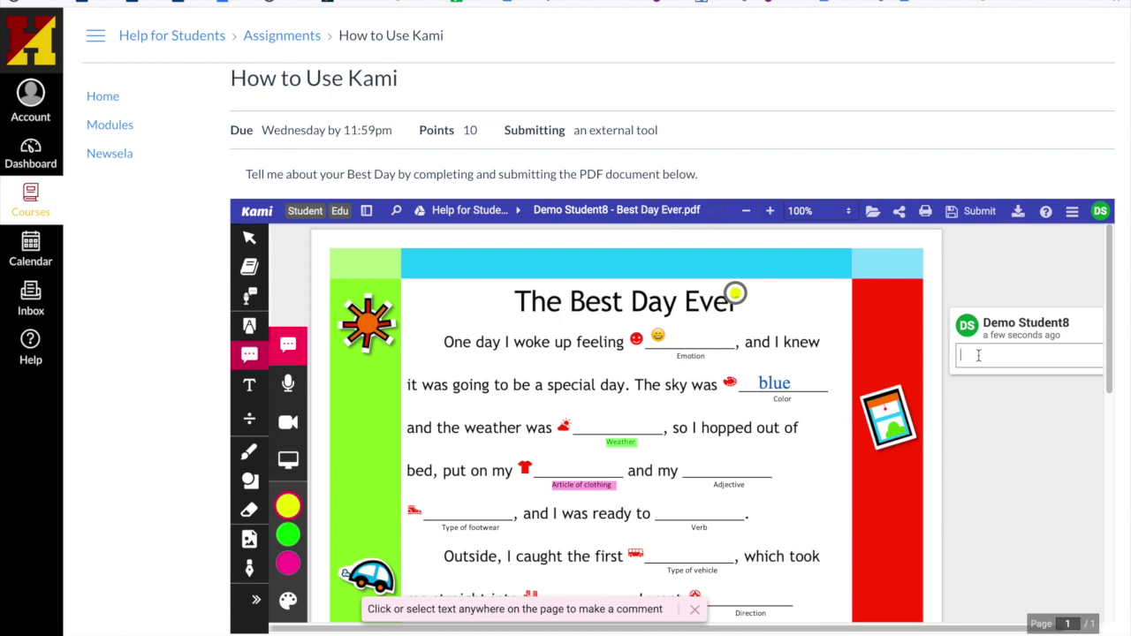
{"action": "type", "text": "I don't undertand"}
{"action": "left_click_drag", "start_coordinate": [1052, 354], "coordinate": [868, 356]}
{"action": "type", "text": "I love this assignment!"}
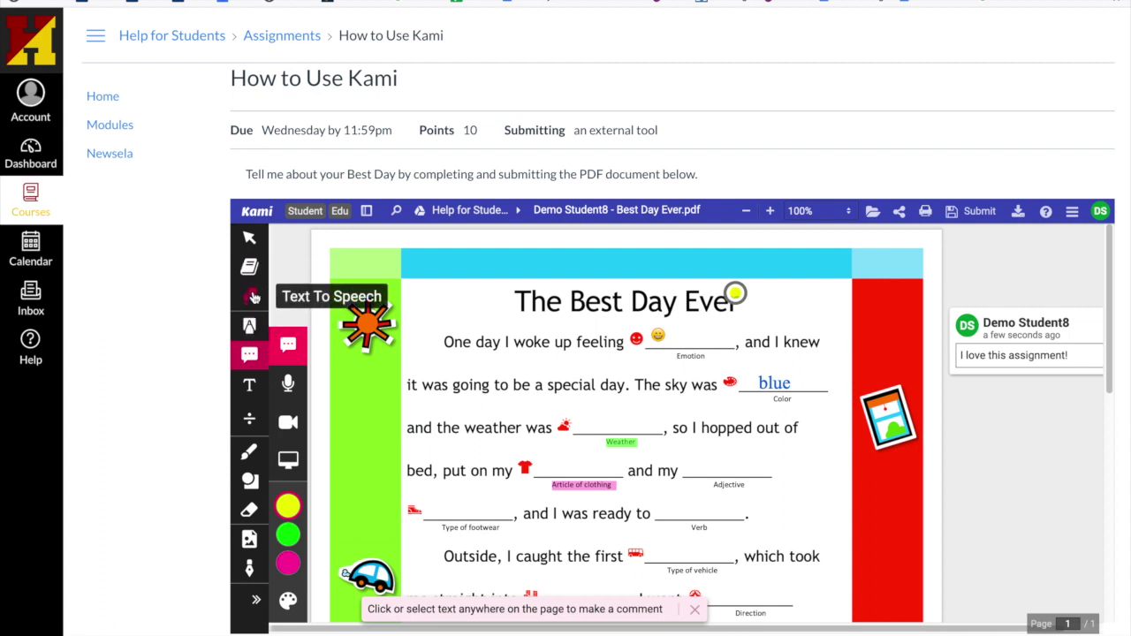
- Have Text to Speech read the page aloud, and stop the reading partway through the first paragraph
{"action": "left_click", "coordinate": [252, 296]}
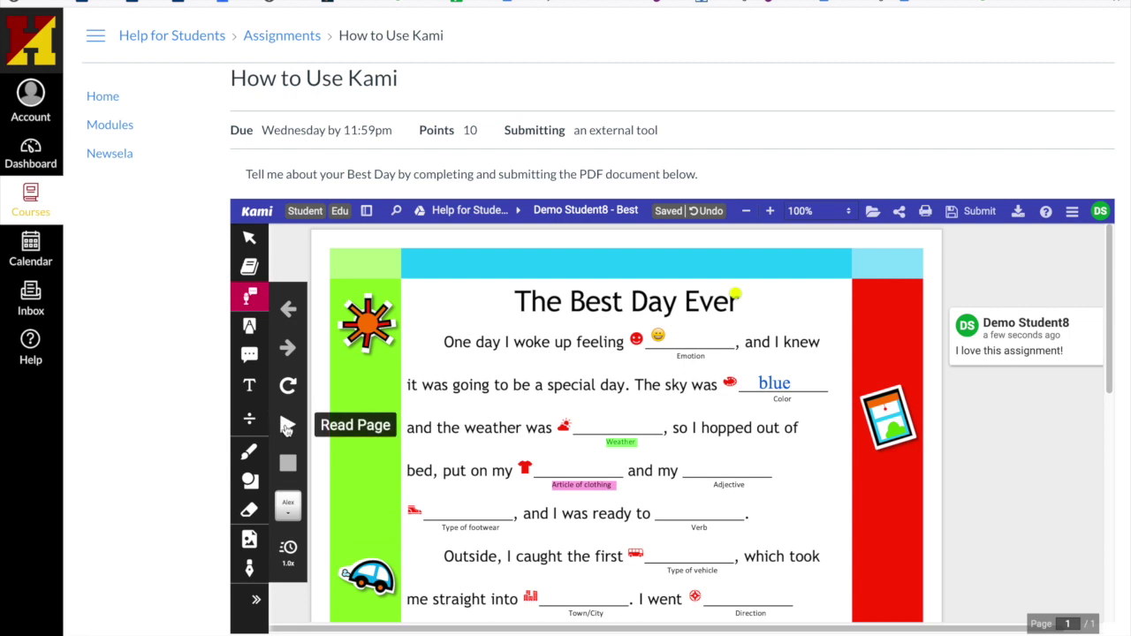
{"action": "left_click", "coordinate": [287, 427]}
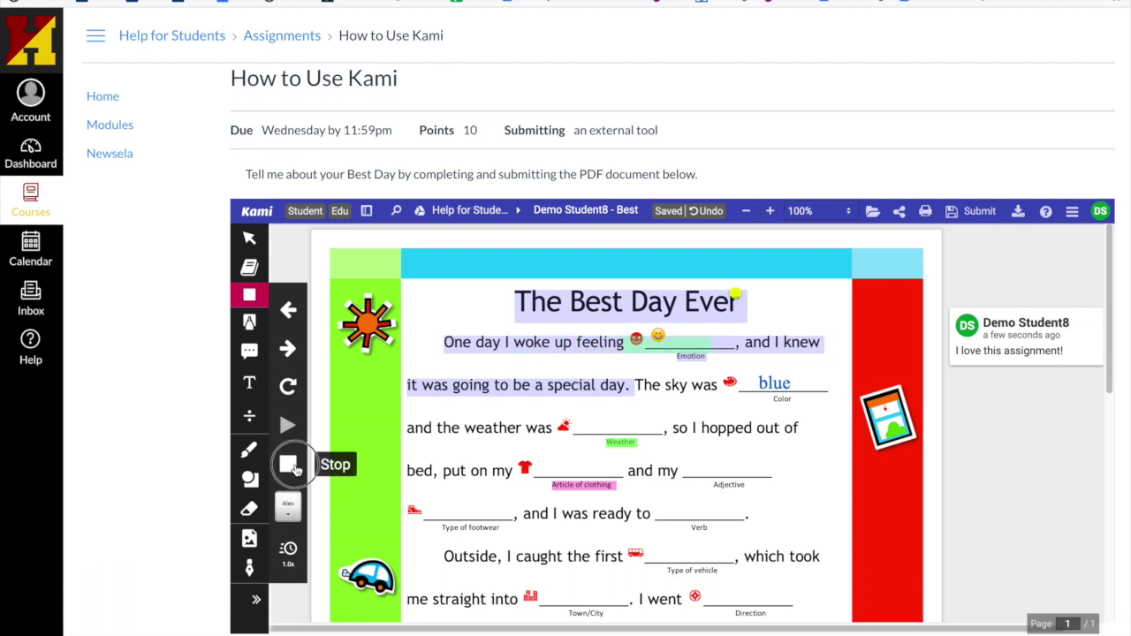
{"action": "left_click", "coordinate": [288, 463]}
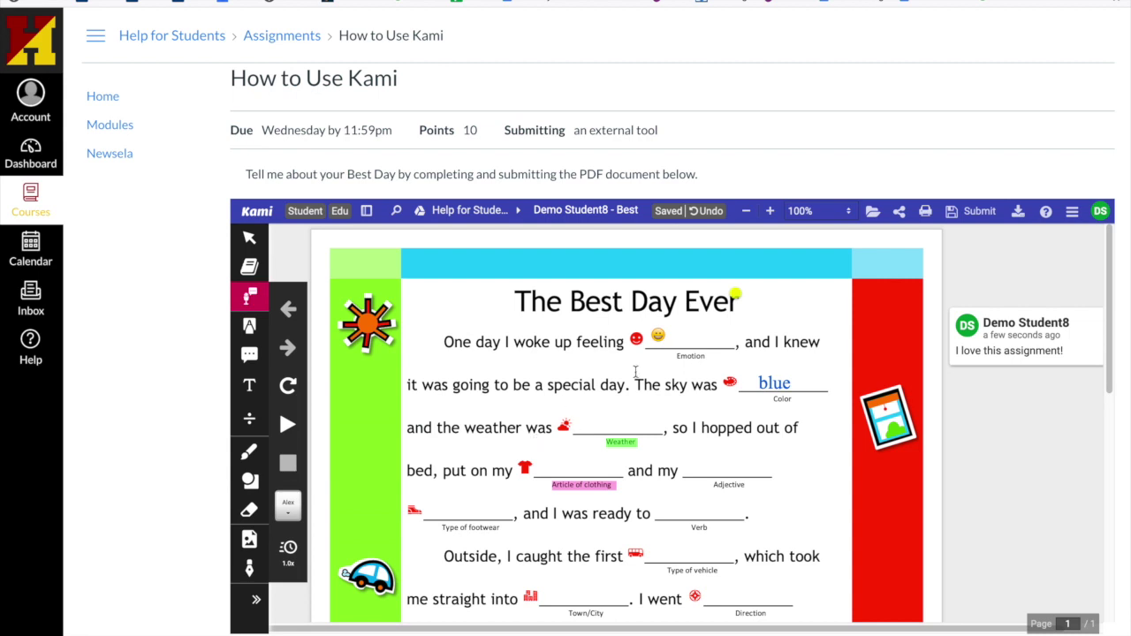
{"action": "left_click", "coordinate": [655, 337]}
{"action": "left_click", "coordinate": [700, 341]}
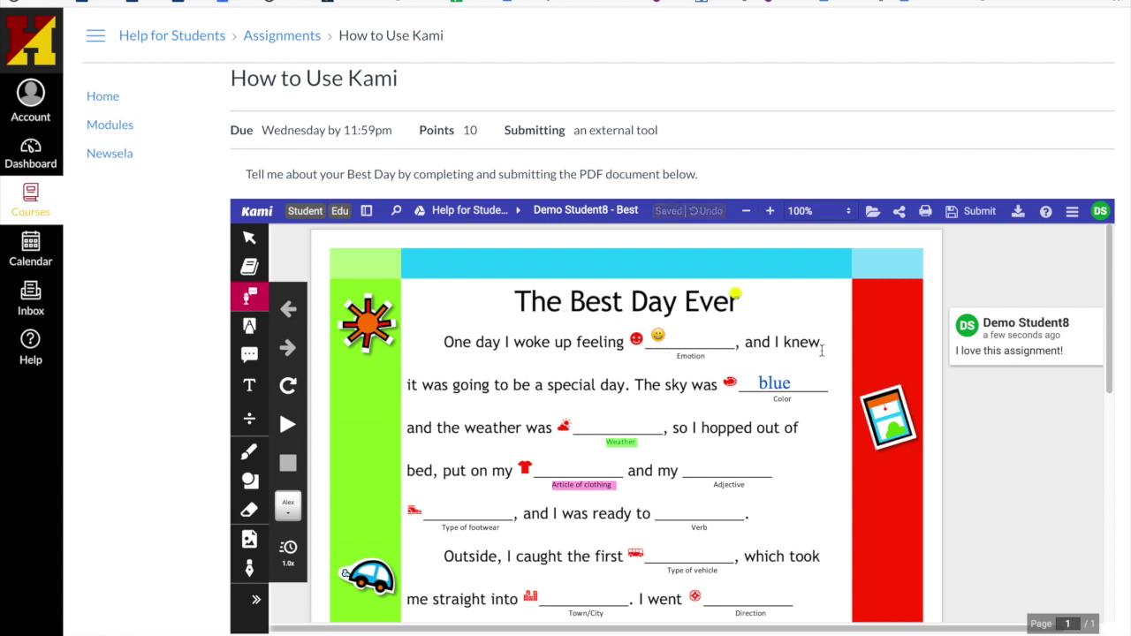
{"action": "left_click", "coordinate": [736, 290]}
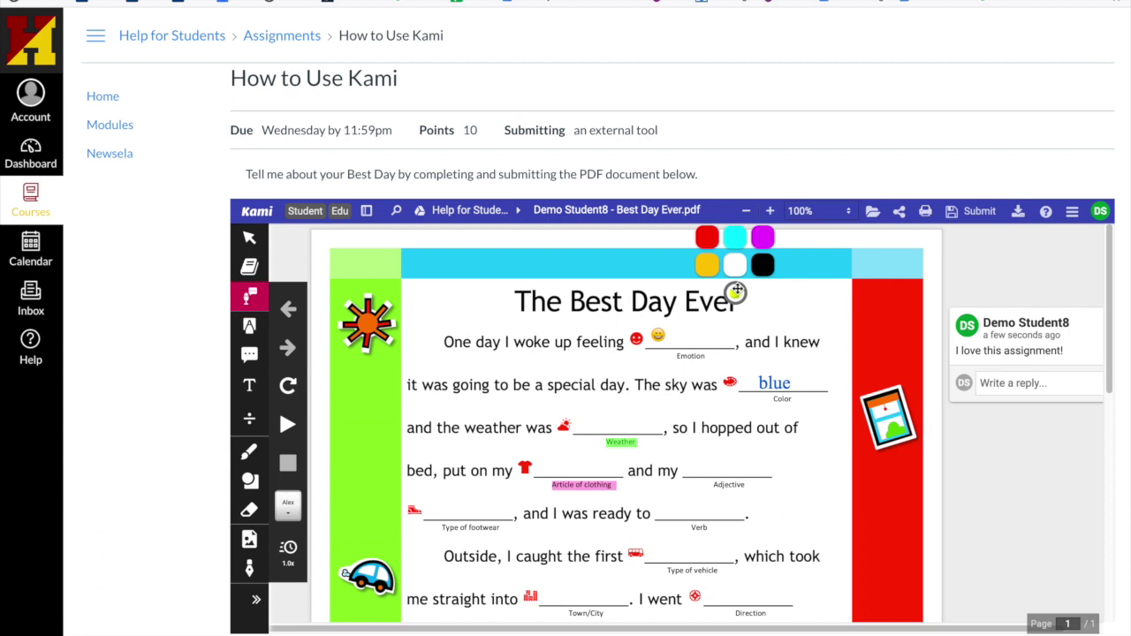
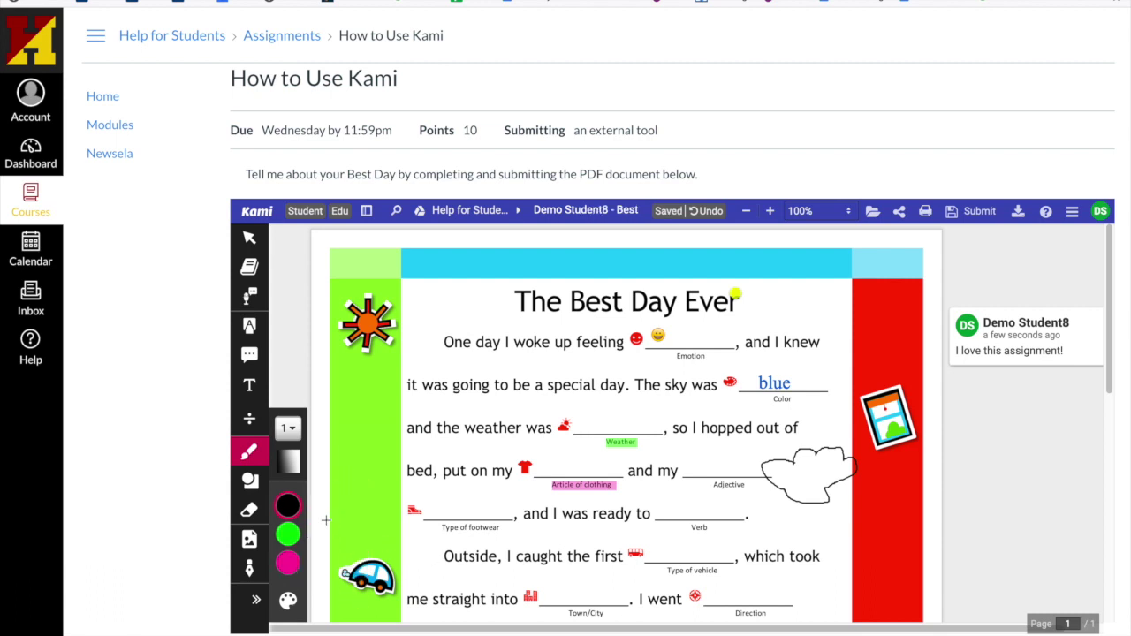
- Draw a black circle below the freehand shape and a cyan circle of similar size overlapping it on the red border
{"action": "left_click", "coordinate": [249, 481]}
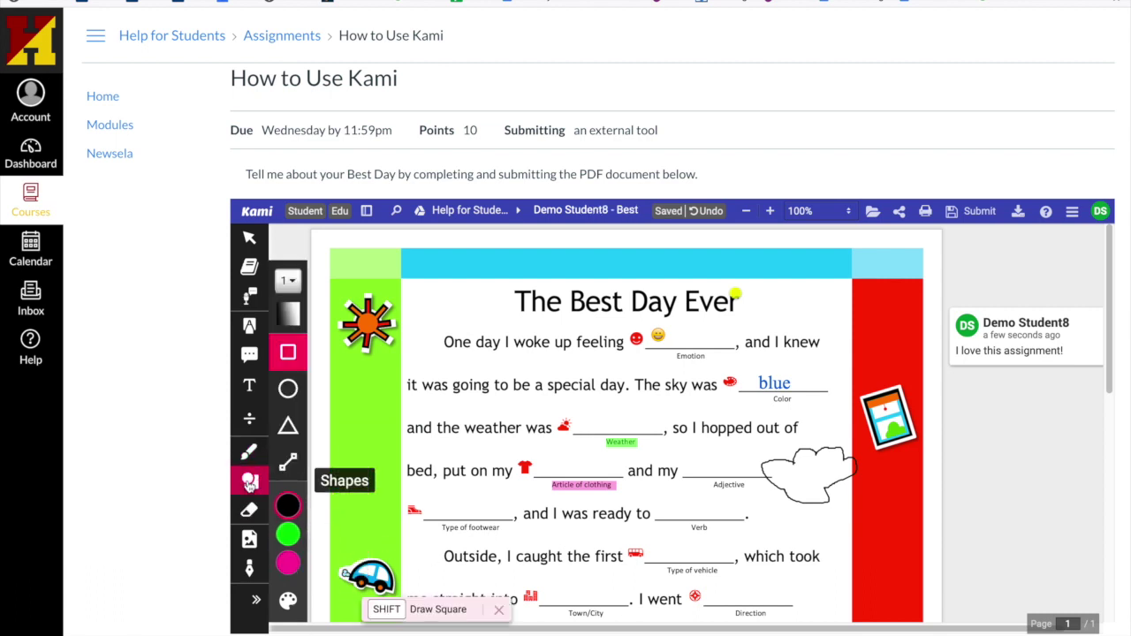
{"action": "left_click", "coordinate": [288, 389]}
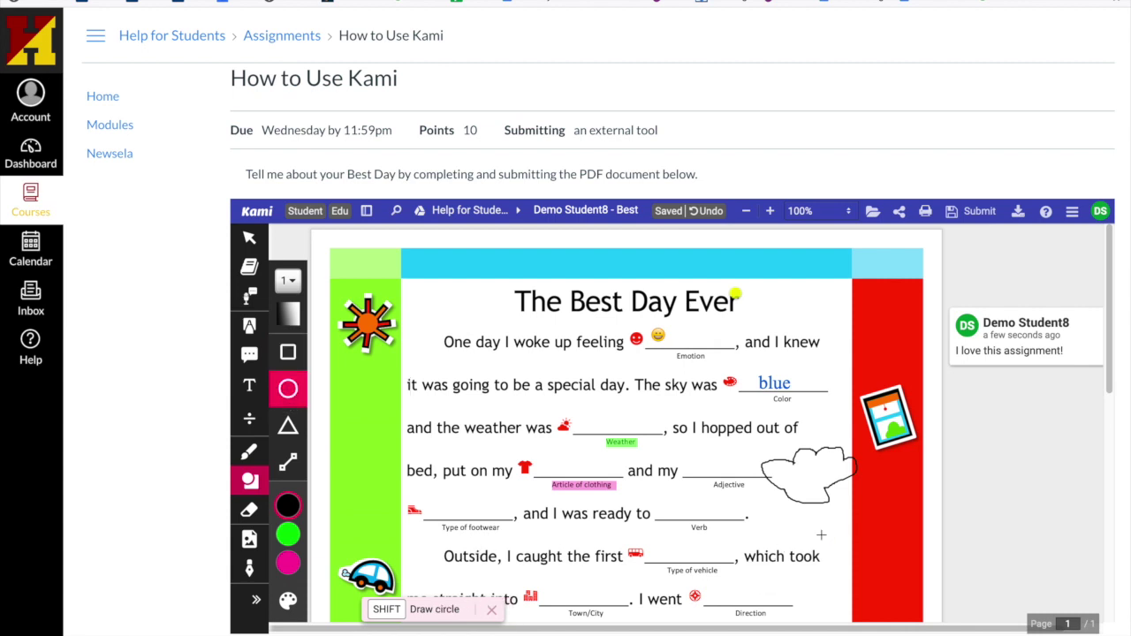
{"action": "left_click_drag", "start_coordinate": [826, 515], "coordinate": [883, 571]}
{"action": "mouse_move", "coordinate": [288, 537]}
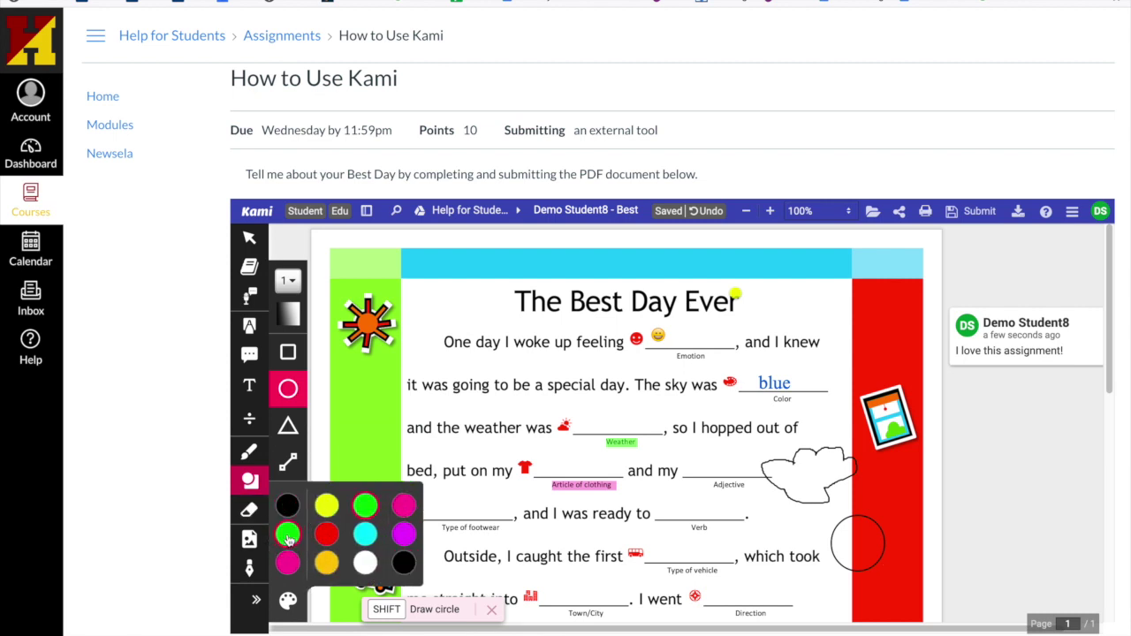
{"action": "left_click", "coordinate": [361, 537]}
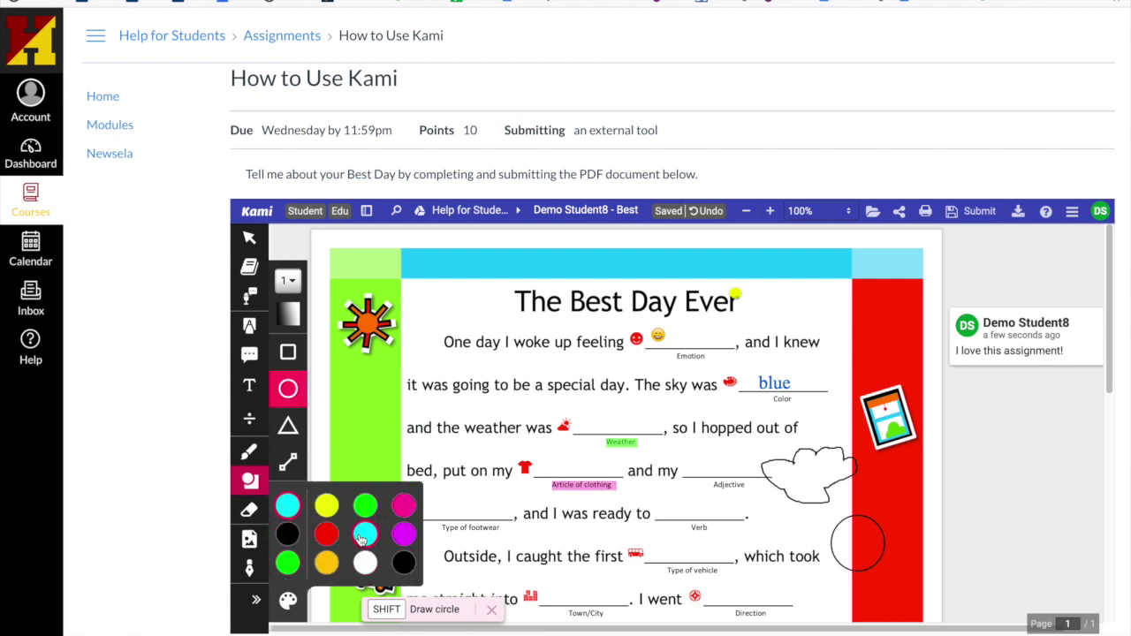
{"action": "left_click_drag", "start_coordinate": [855, 484], "coordinate": [915, 539]}
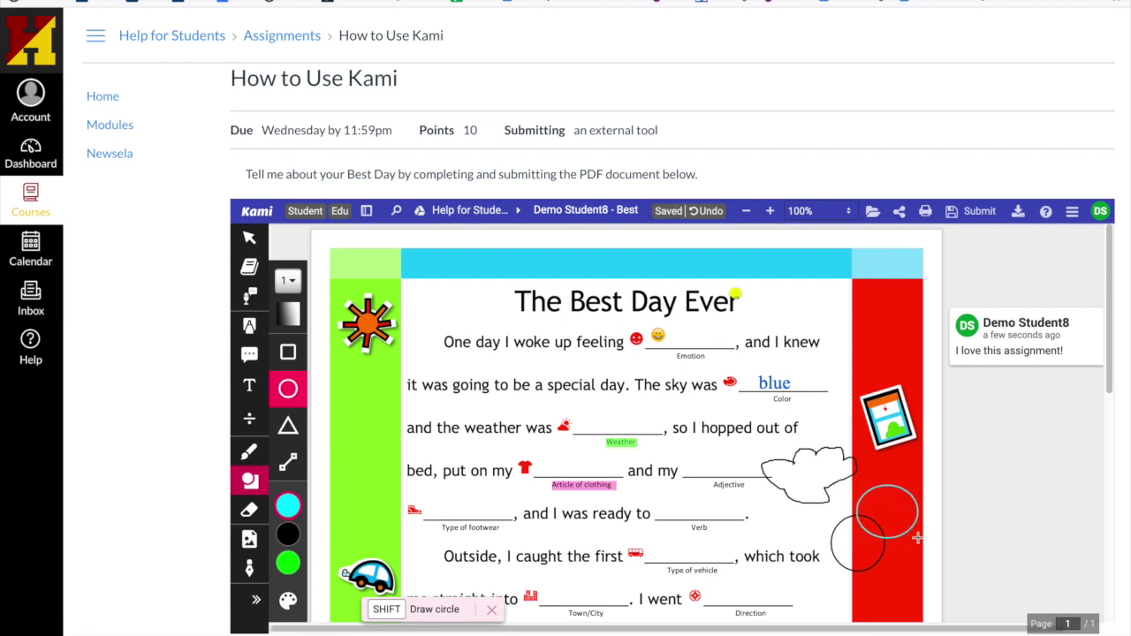
- Erase the freehand shape and both circles using the eraser mode for drawings and shapes
{"action": "left_click", "coordinate": [251, 513]}
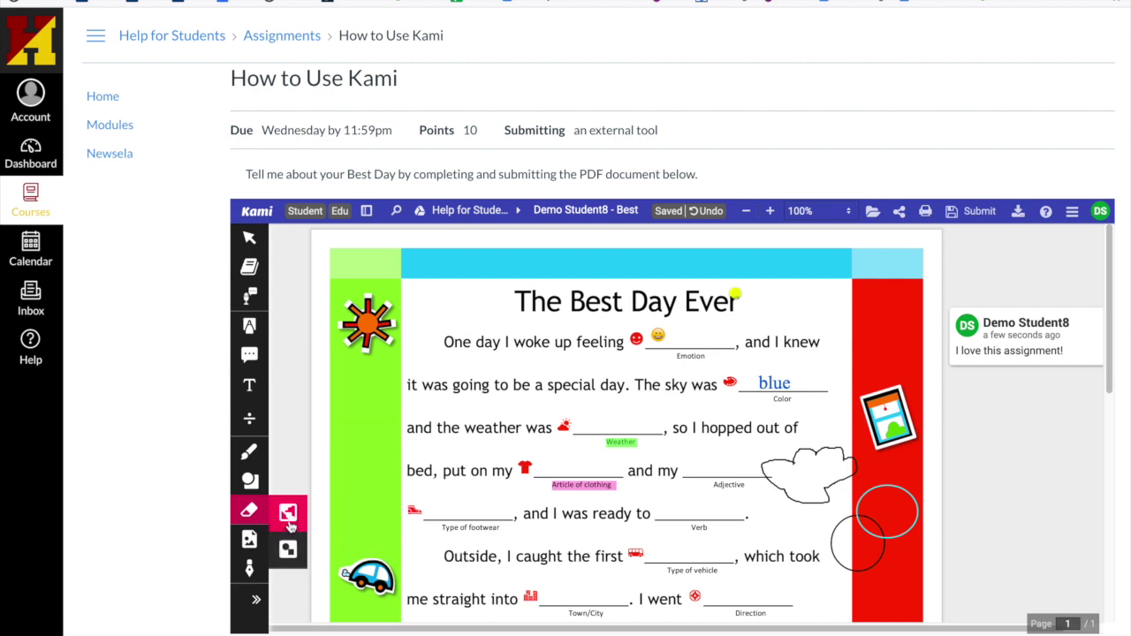
{"action": "left_click", "coordinate": [290, 556]}
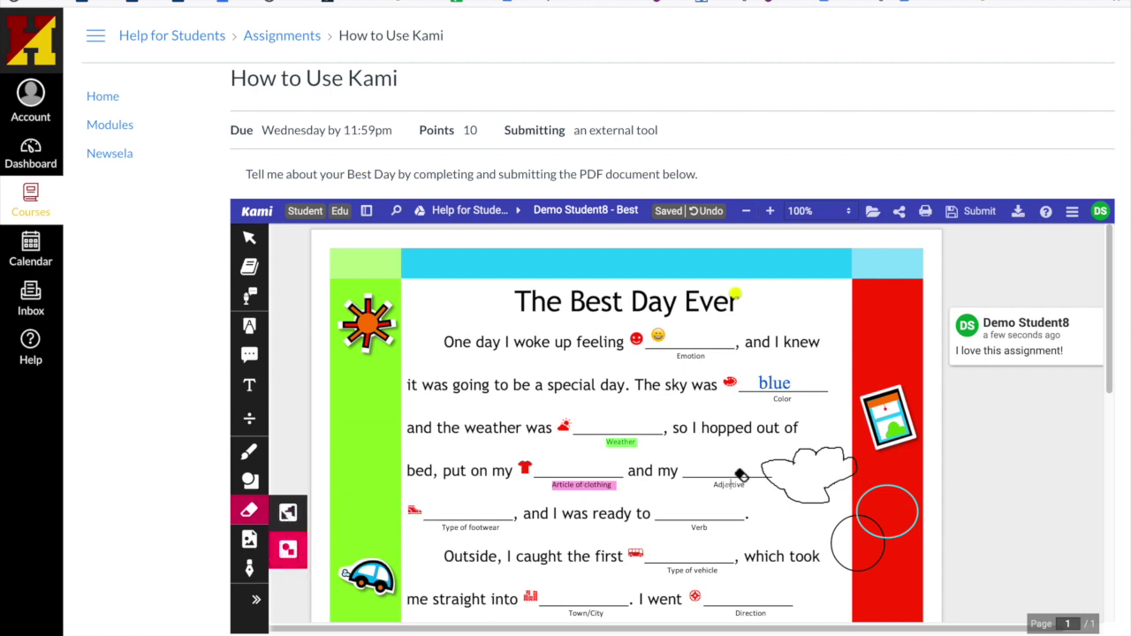
{"action": "mouse_move", "coordinate": [753, 487]}
{"action": "left_mouse_down"}
{"action": "mouse_move", "coordinate": [789, 482]}
{"action": "mouse_move", "coordinate": [886, 550]}
{"action": "left_mouse_up"}
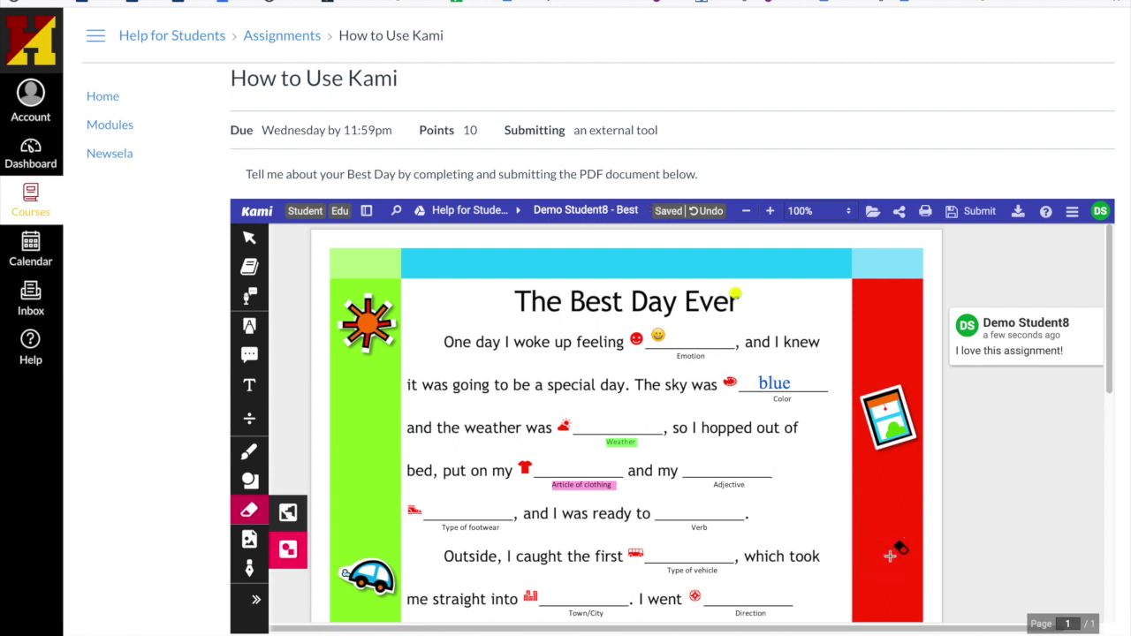
- Switch the eraser mode and erase the emoji, the text "blue" and the comment marker by the title
{"action": "left_click", "coordinate": [285, 516]}
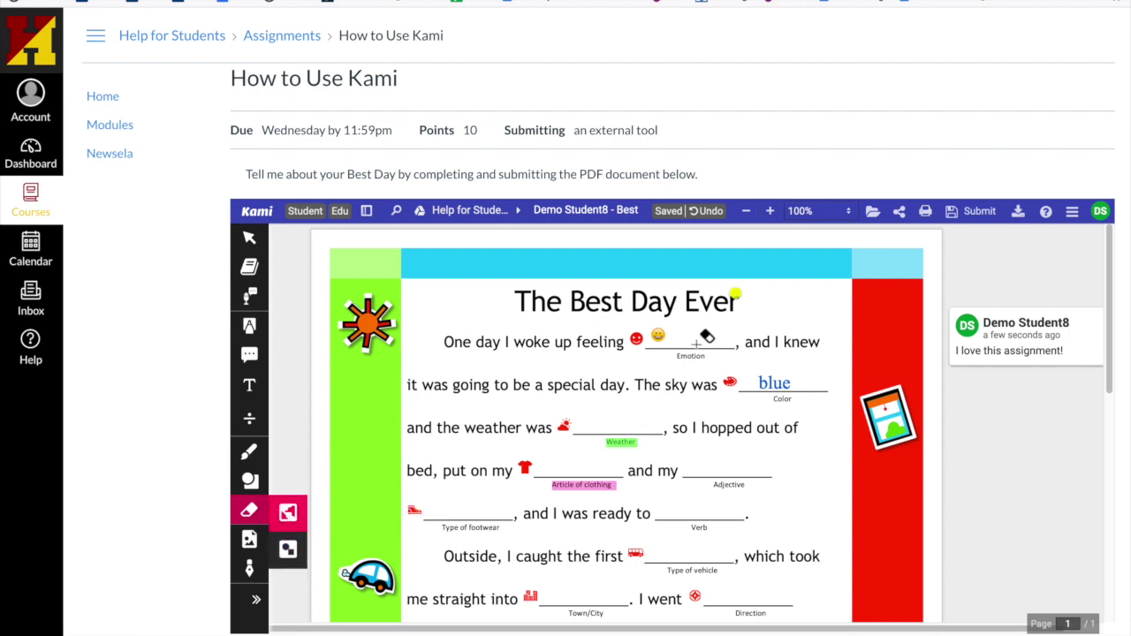
{"action": "left_click_drag", "start_coordinate": [652, 338], "coordinate": [663, 353]}
- Start adding an image from Google Search and search for "smiley face"
{"action": "left_click", "coordinate": [249, 539]}
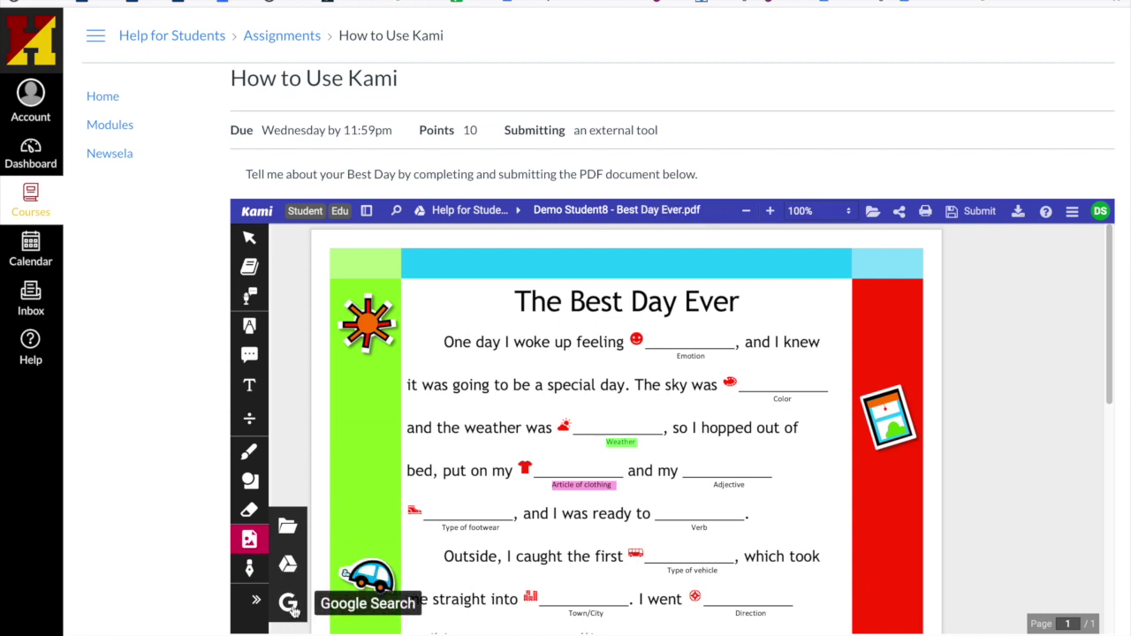
{"action": "left_click", "coordinate": [293, 610]}
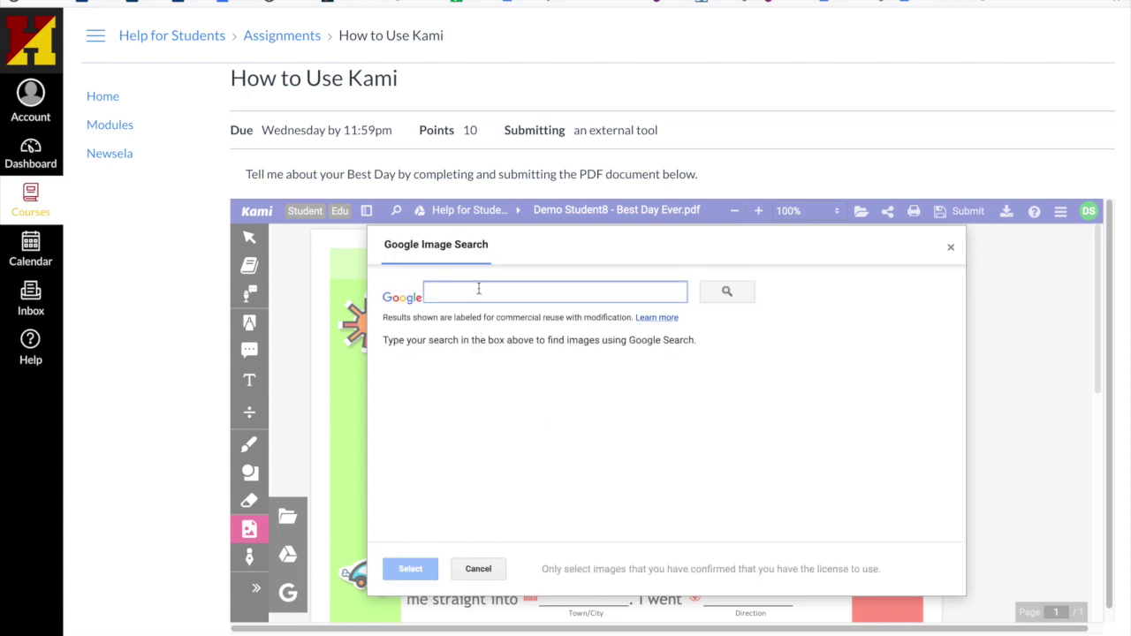
{"action": "type", "text": "smi"}
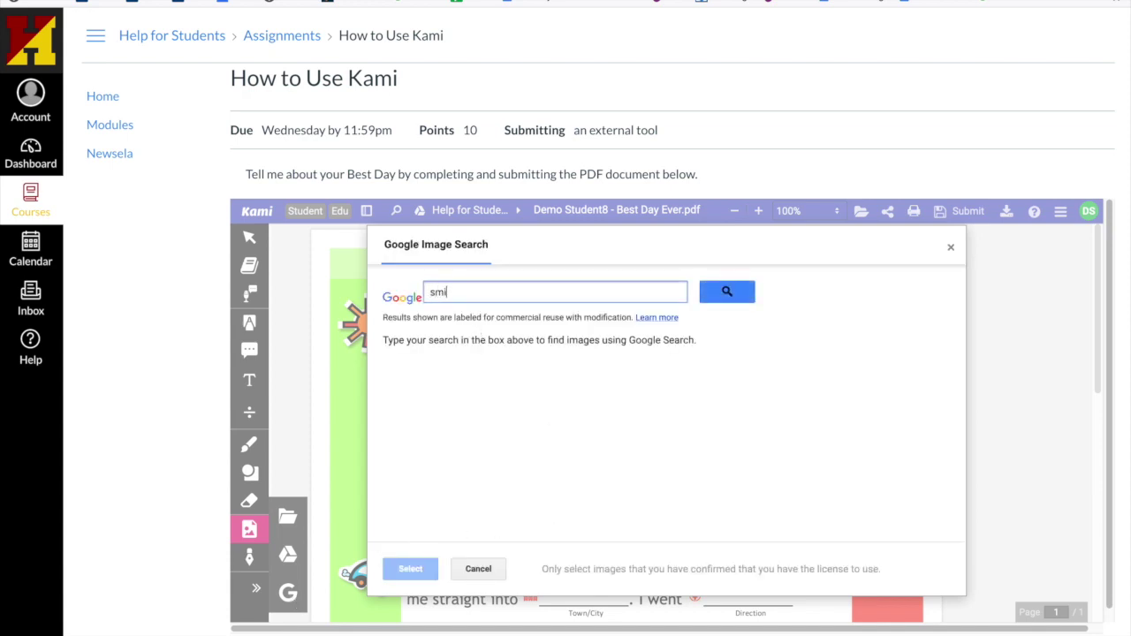
{"action": "type", "text": "ley face"}
{"action": "key", "text": "Return"}
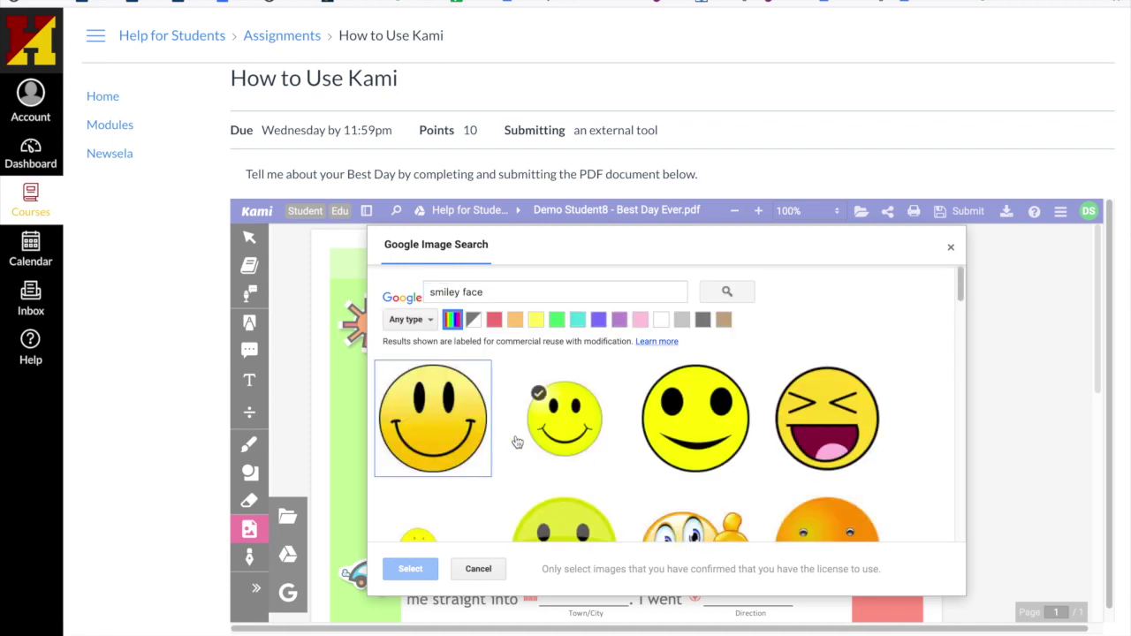
- Choose the smiley face giving a thumbs-up from the image results for insertion into the worksheet
{"action": "scroll", "coordinate": [682, 459], "scroll_direction": "down", "scroll_amount": 3}
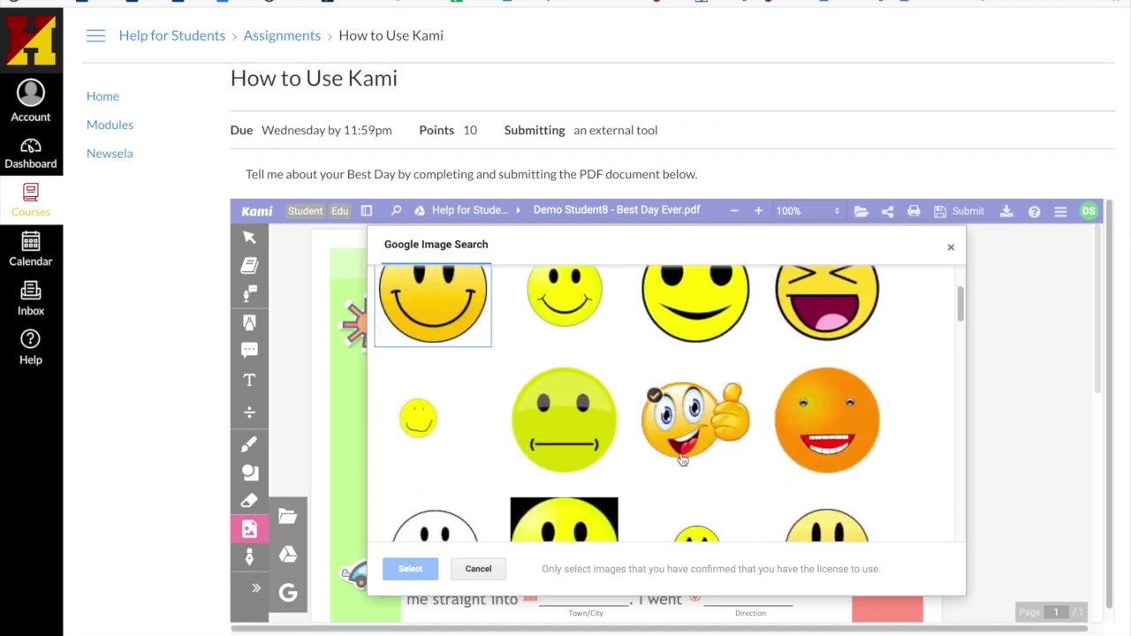
{"action": "scroll", "coordinate": [682, 460], "scroll_direction": "down", "scroll_amount": 3}
{"action": "scroll", "coordinate": [682, 459], "scroll_direction": "up", "scroll_amount": 2}
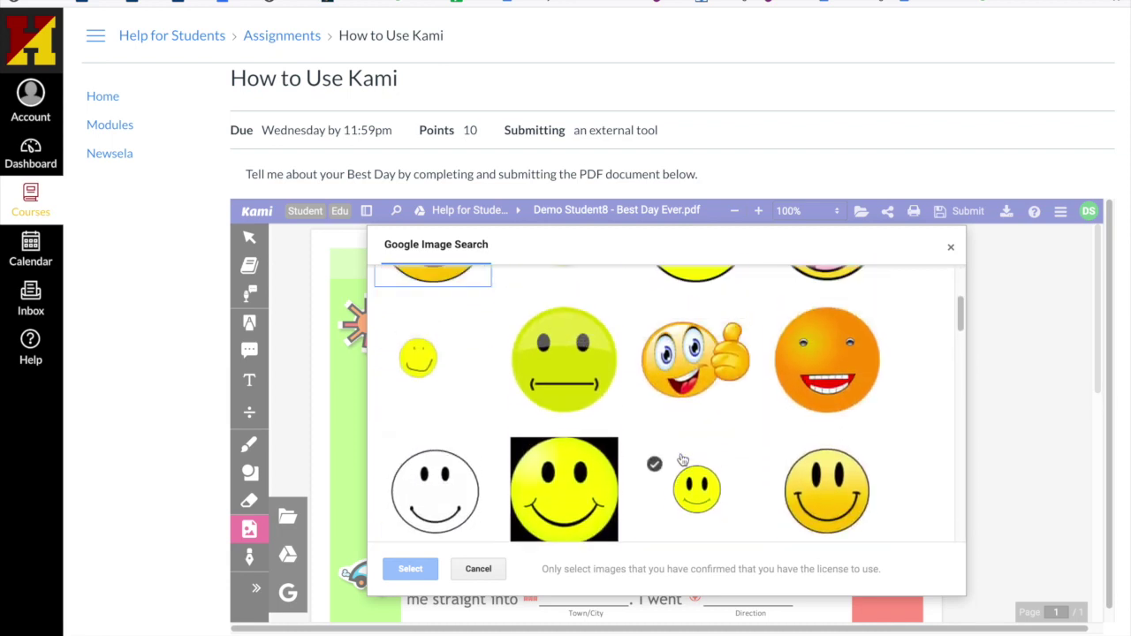
{"action": "left_click", "coordinate": [695, 349]}
{"action": "left_click", "coordinate": [407, 574]}
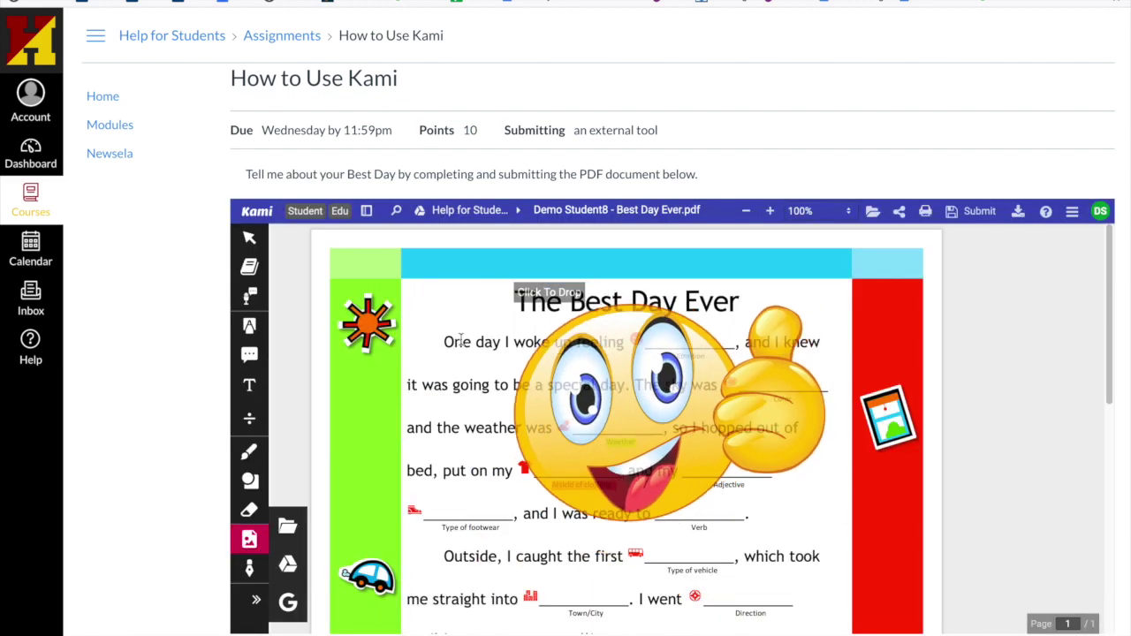
- Place the thumbs-up smiley at the Emotion blank and shrink it to fit on the line
{"action": "left_click", "coordinate": [658, 311]}
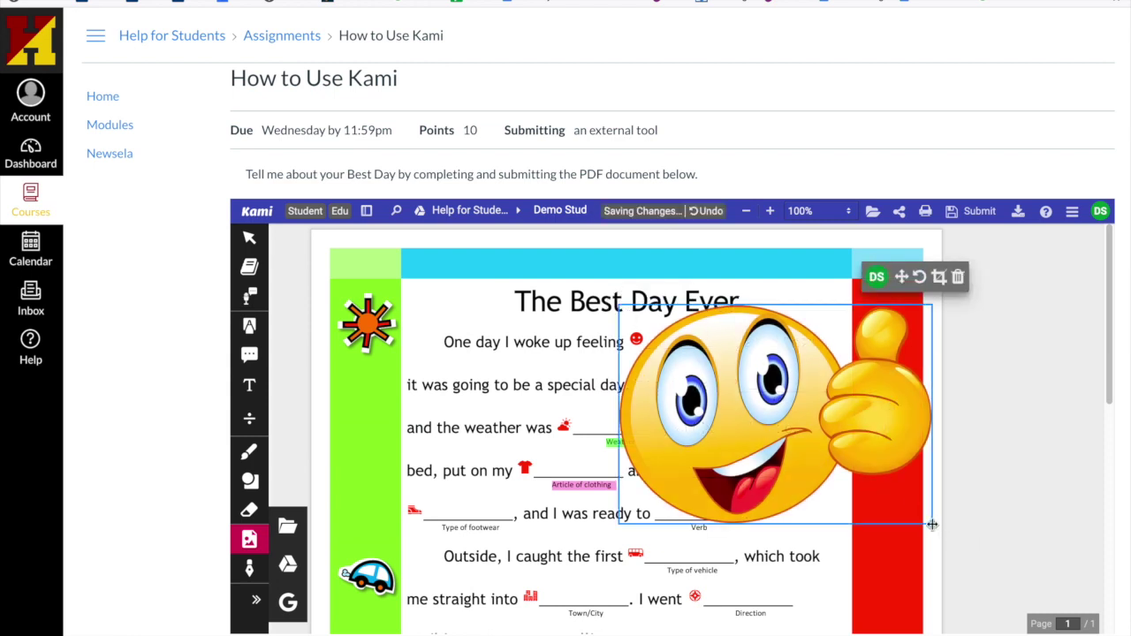
{"action": "left_click_drag", "start_coordinate": [930, 523], "coordinate": [682, 332]}
{"action": "left_click", "coordinate": [789, 363]}
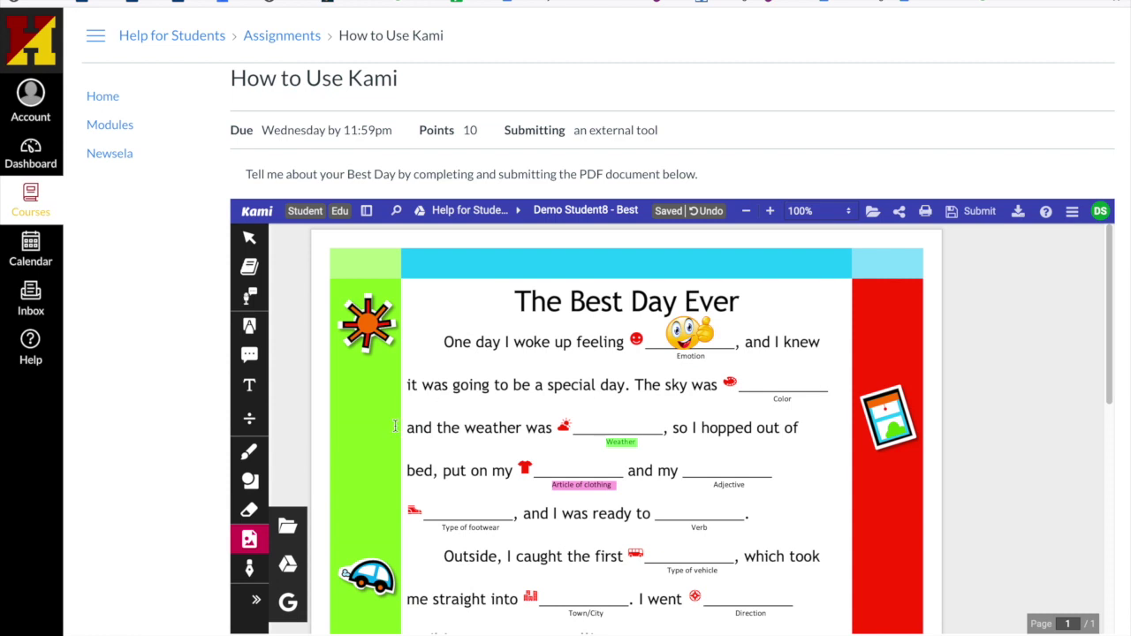
- Submit the Best Day Ever PDF to the How to Use Kami assignment and close the submission details
{"action": "left_click", "coordinate": [971, 213]}
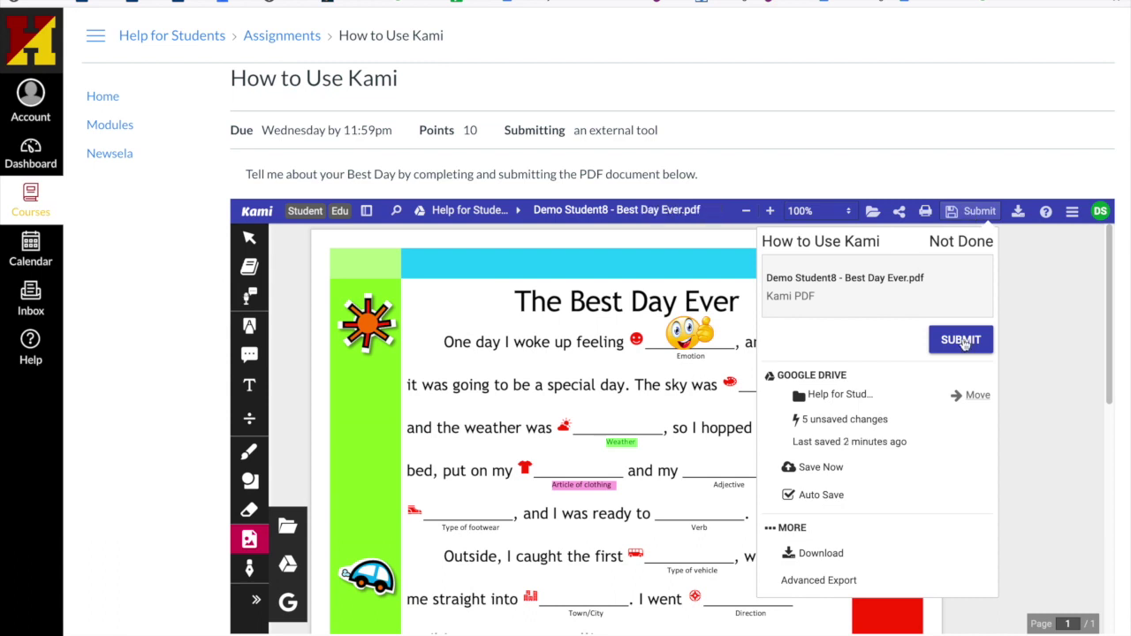
{"action": "left_click", "coordinate": [962, 341]}
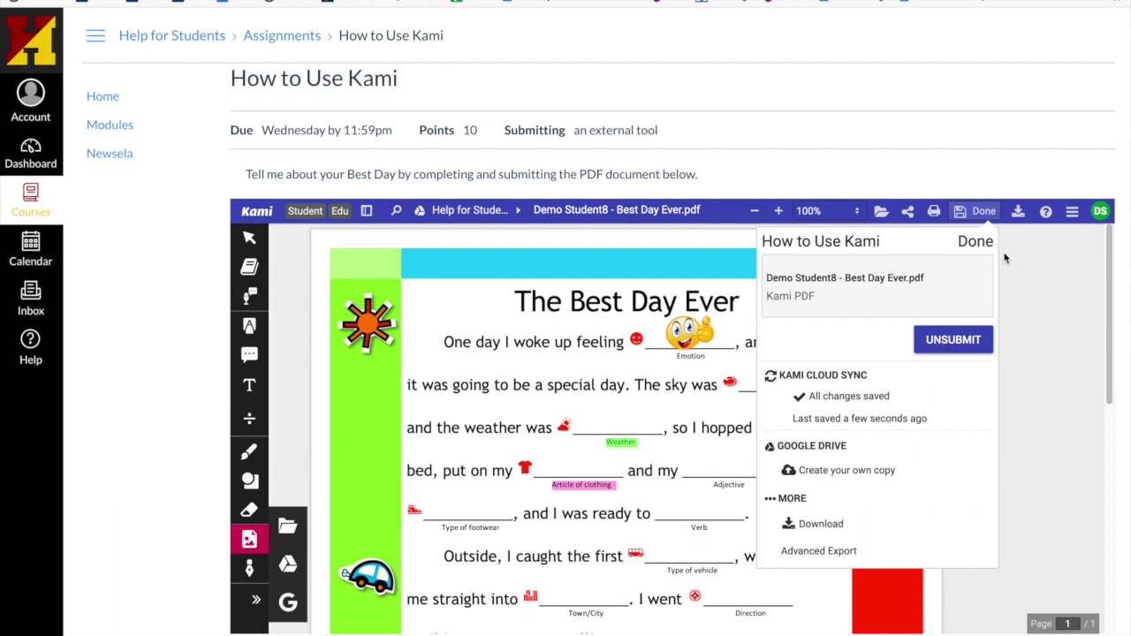
{"action": "left_click", "coordinate": [1039, 236]}
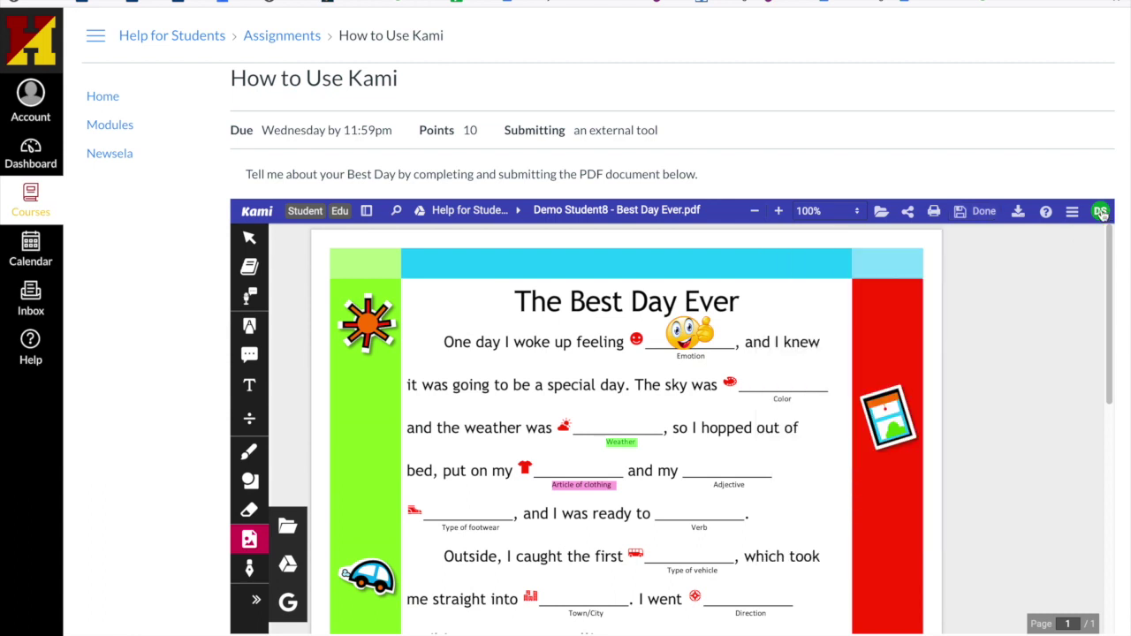
{"action": "left_click", "coordinate": [1099, 218]}
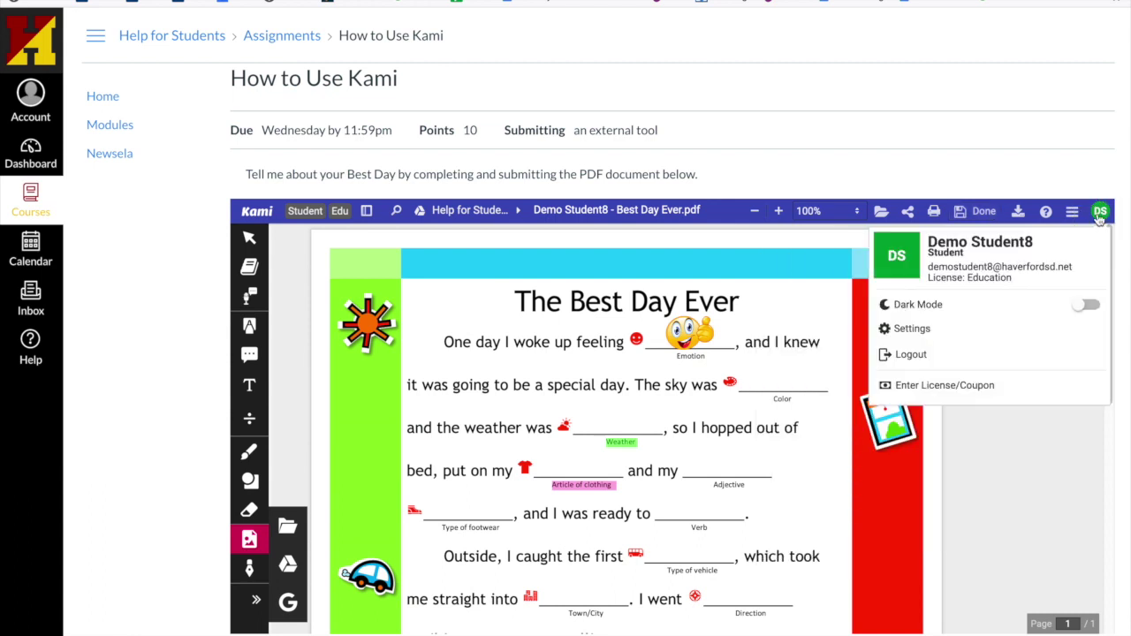
{"action": "left_click", "coordinate": [1098, 219]}
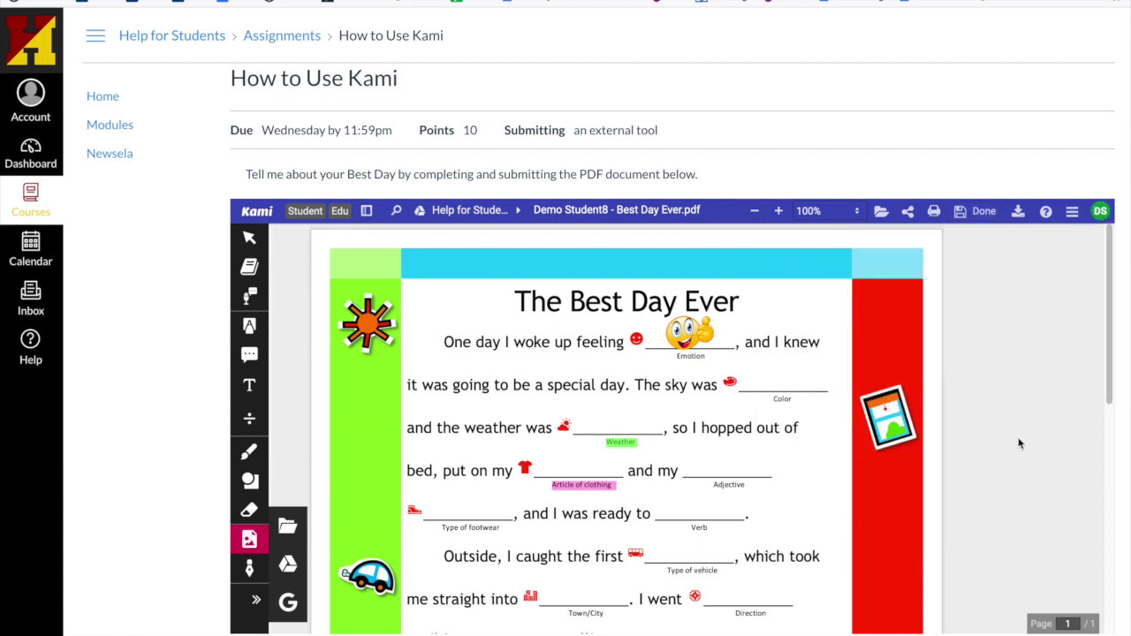